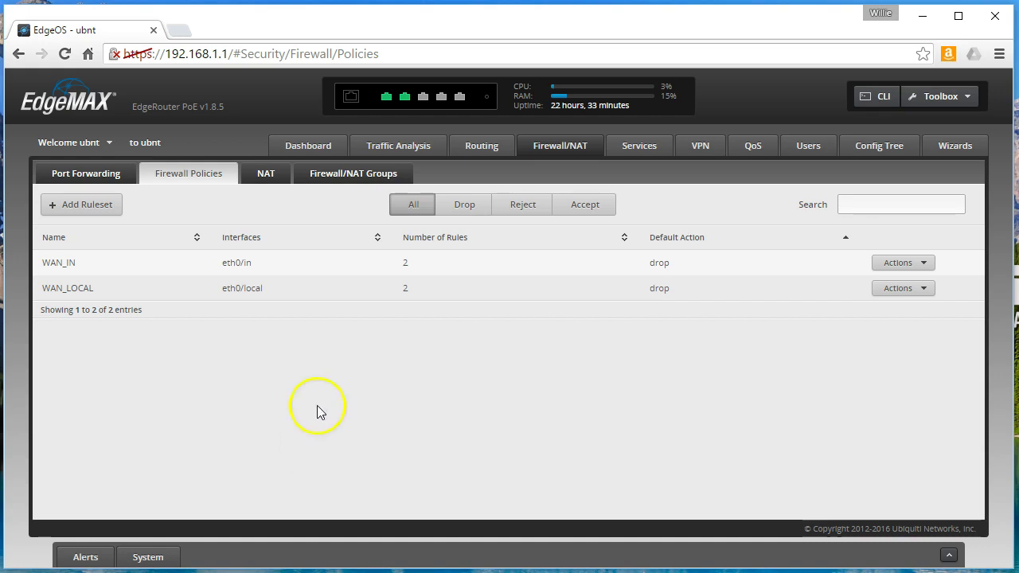
- Remove the port 80 forwarding rule and br0 LAN entry, disable hairpin NAT, and apply successfully
{"action": "left_click", "coordinate": [88, 175]}
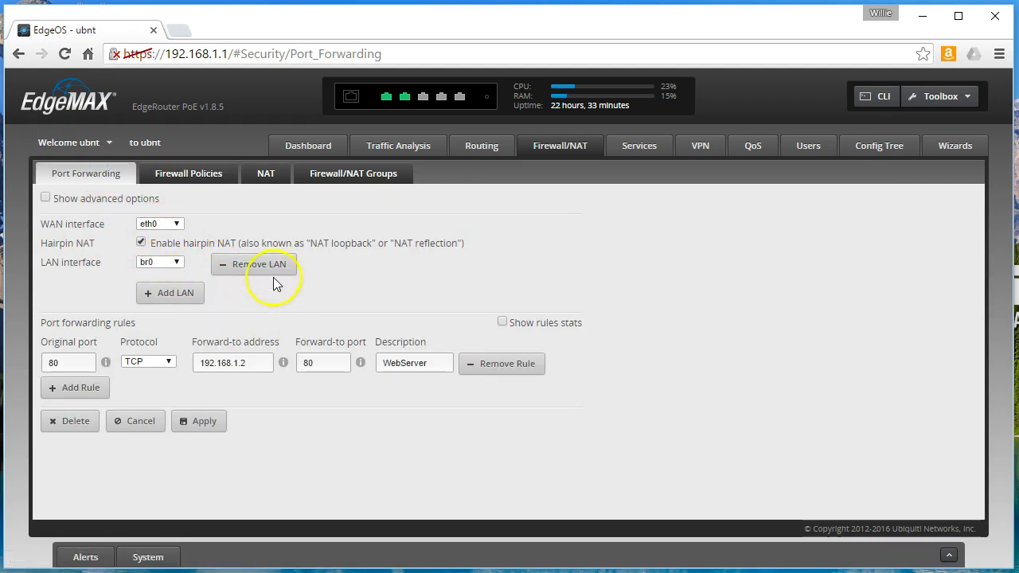
{"action": "left_click", "coordinate": [502, 364]}
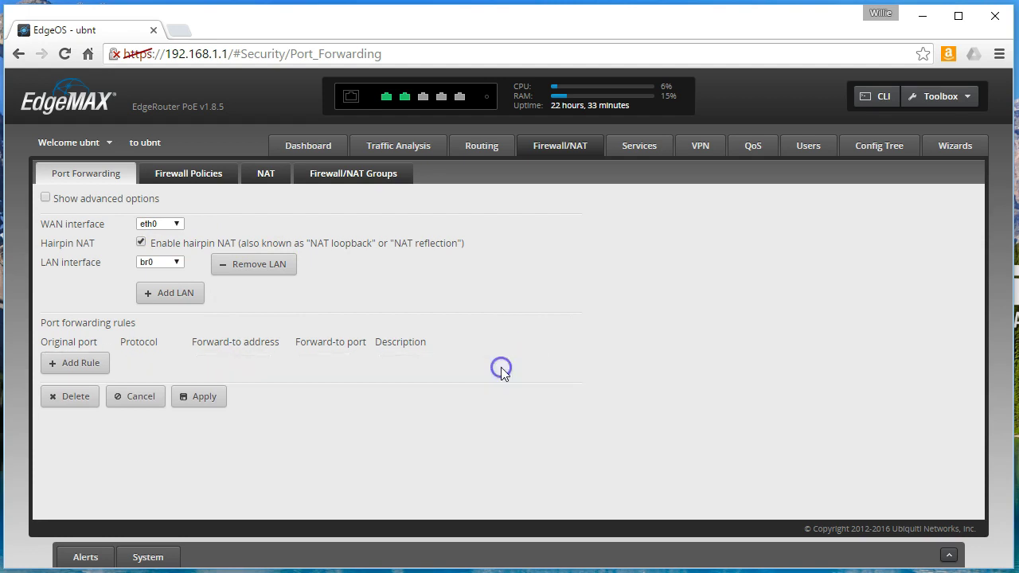
{"action": "left_click", "coordinate": [257, 271]}
{"action": "left_click", "coordinate": [203, 367]}
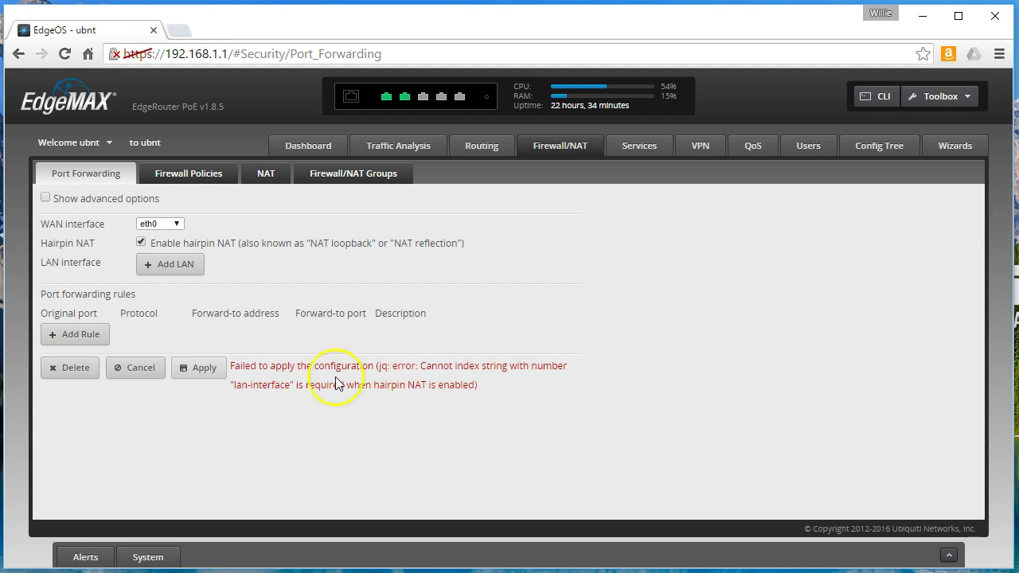
{"action": "left_click", "coordinate": [141, 243]}
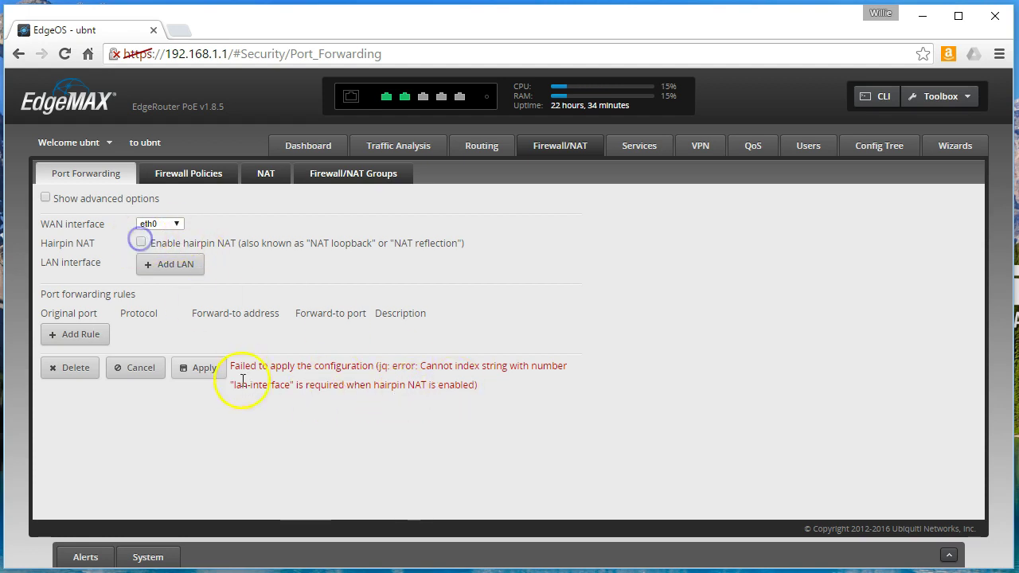
{"action": "left_click", "coordinate": [197, 369]}
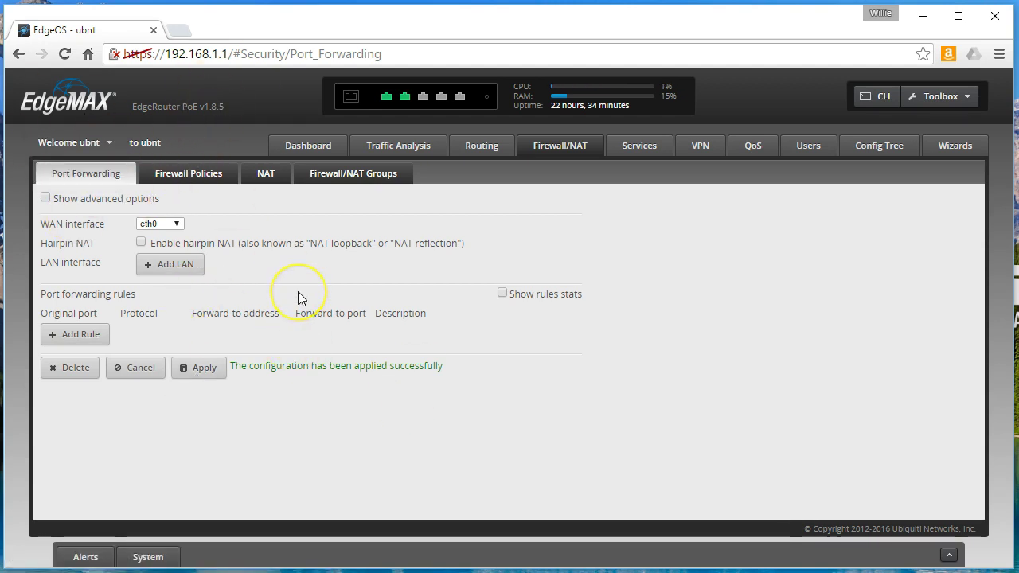
- Add WAN_IN rule 'Allows 80' with action Reject TCP, protocol TCP and destination port 80
{"action": "left_click", "coordinate": [209, 180]}
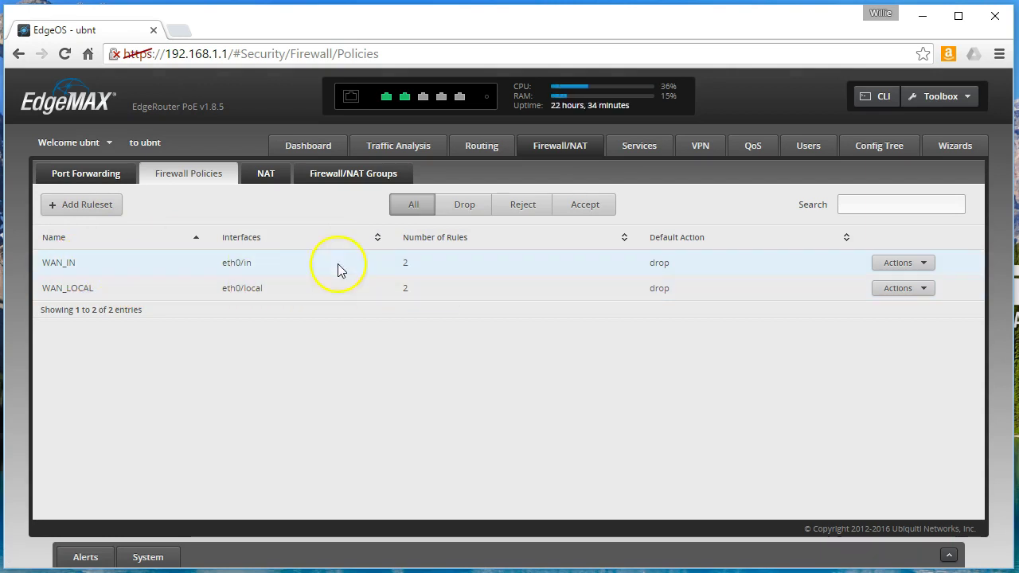
{"action": "left_click", "coordinate": [895, 263]}
{"action": "left_click", "coordinate": [900, 281]}
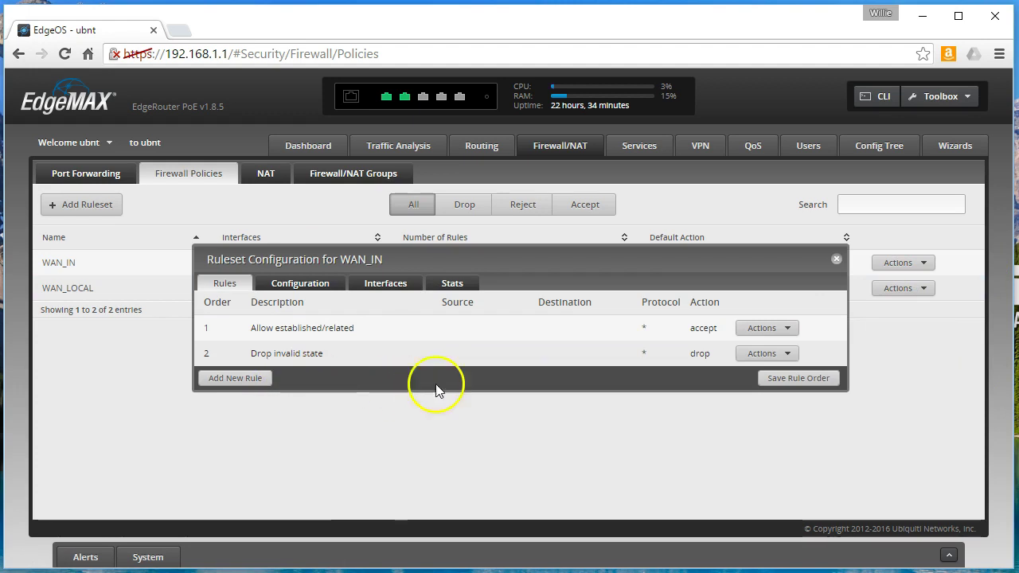
{"action": "left_click", "coordinate": [241, 379]}
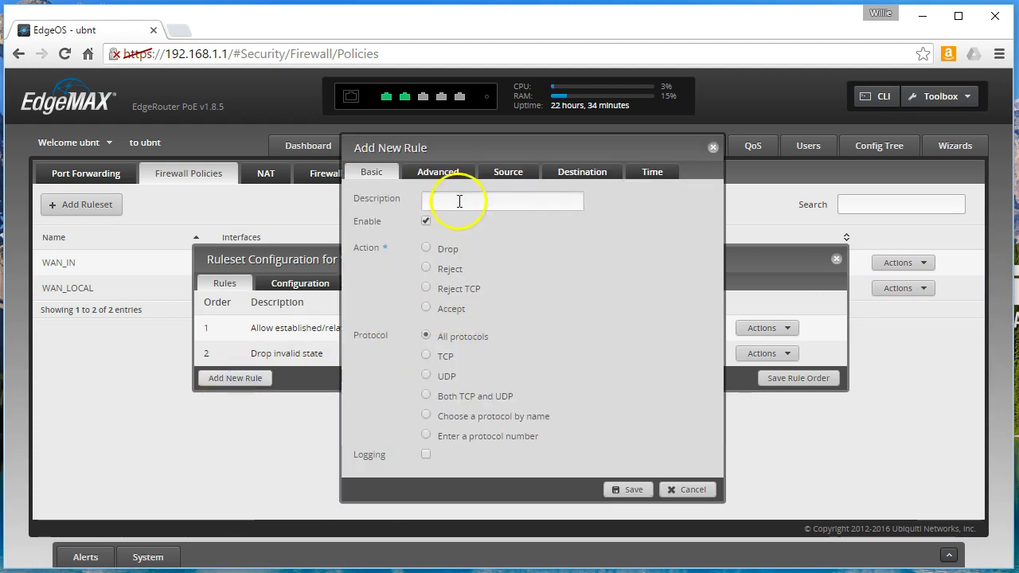
{"action": "left_click", "coordinate": [456, 200]}
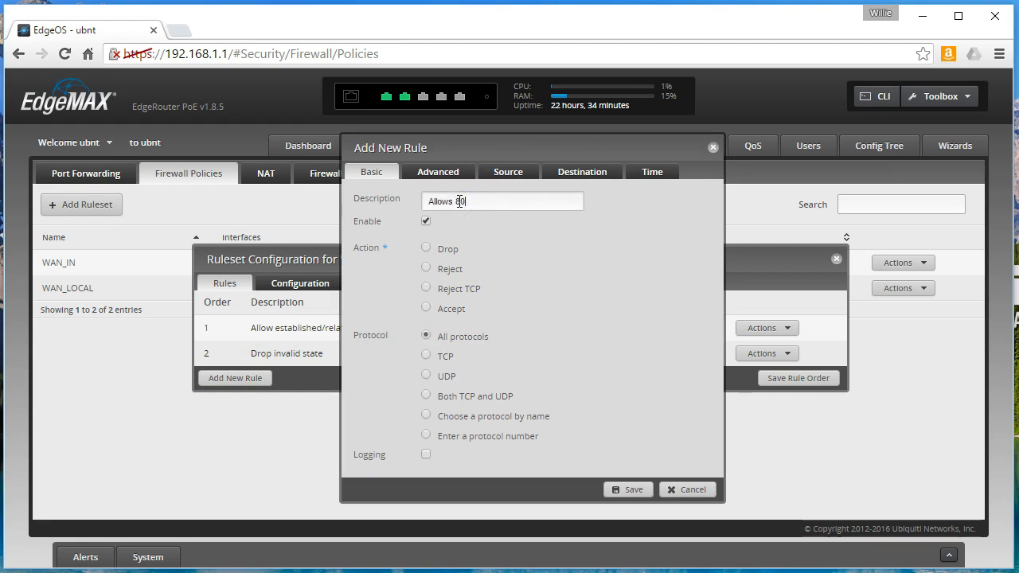
{"action": "left_click", "coordinate": [426, 288]}
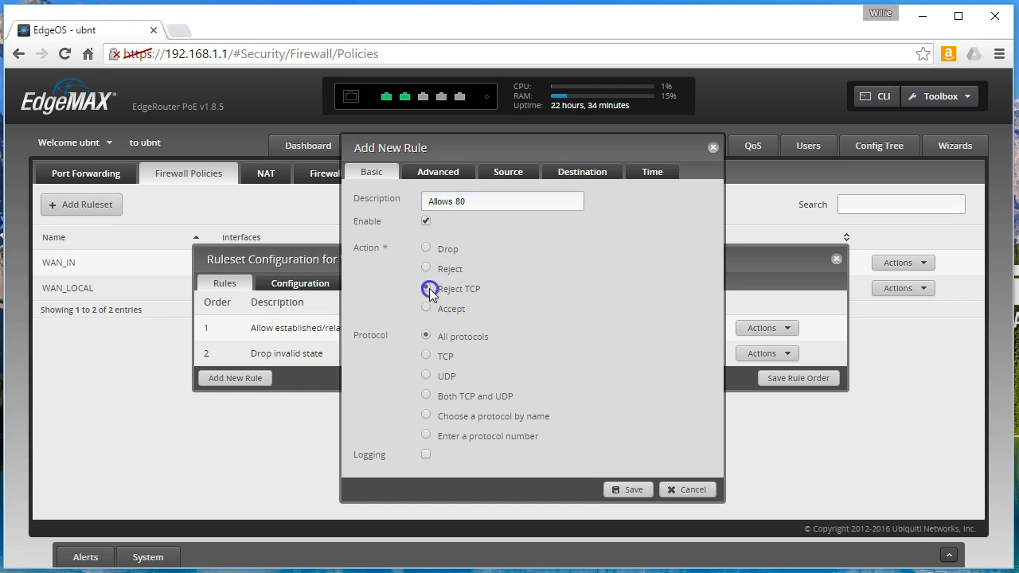
{"action": "left_click", "coordinate": [426, 356]}
{"action": "left_click", "coordinate": [568, 171]}
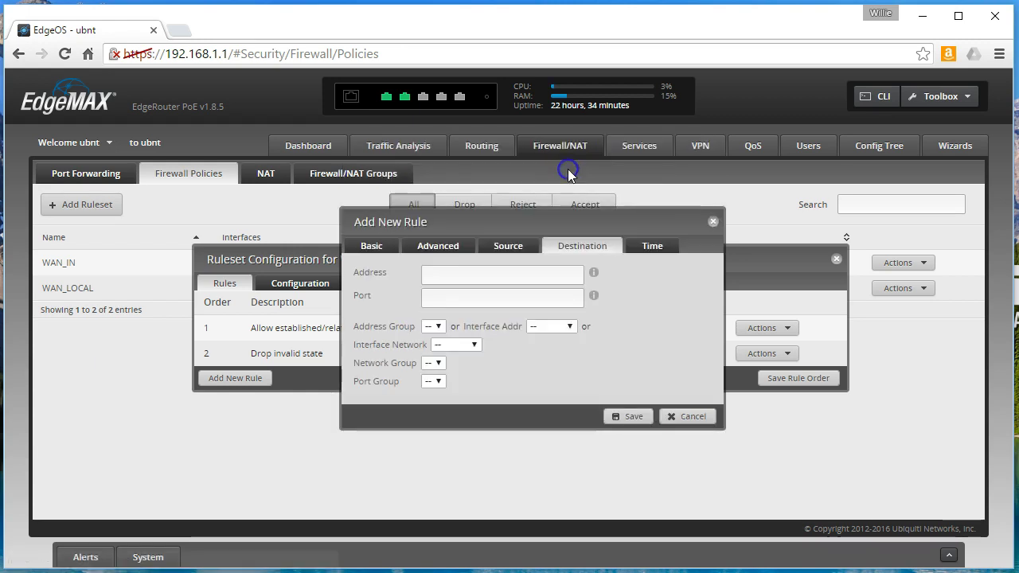
{"action": "left_click", "coordinate": [496, 298]}
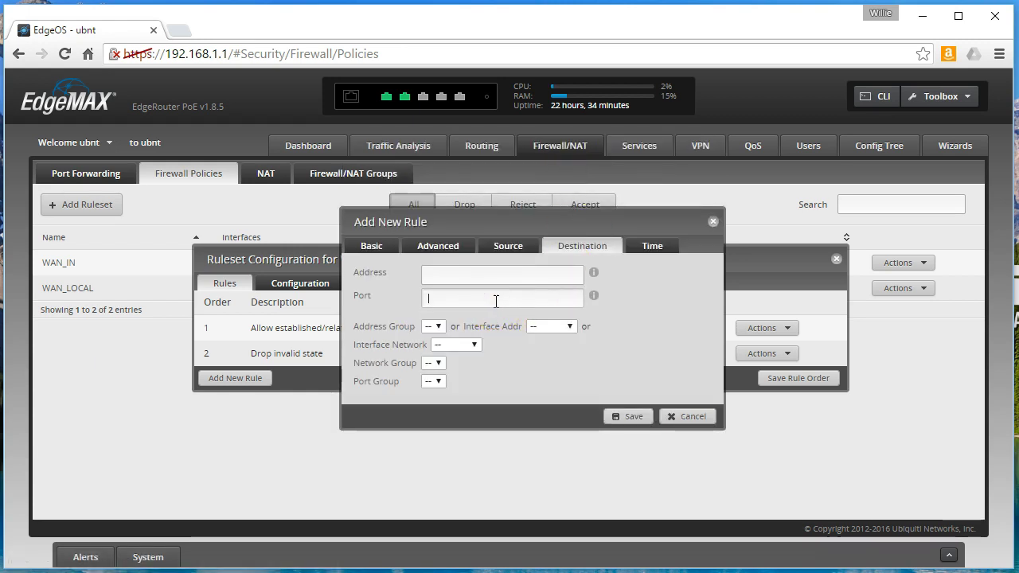
{"action": "left_click", "coordinate": [625, 418]}
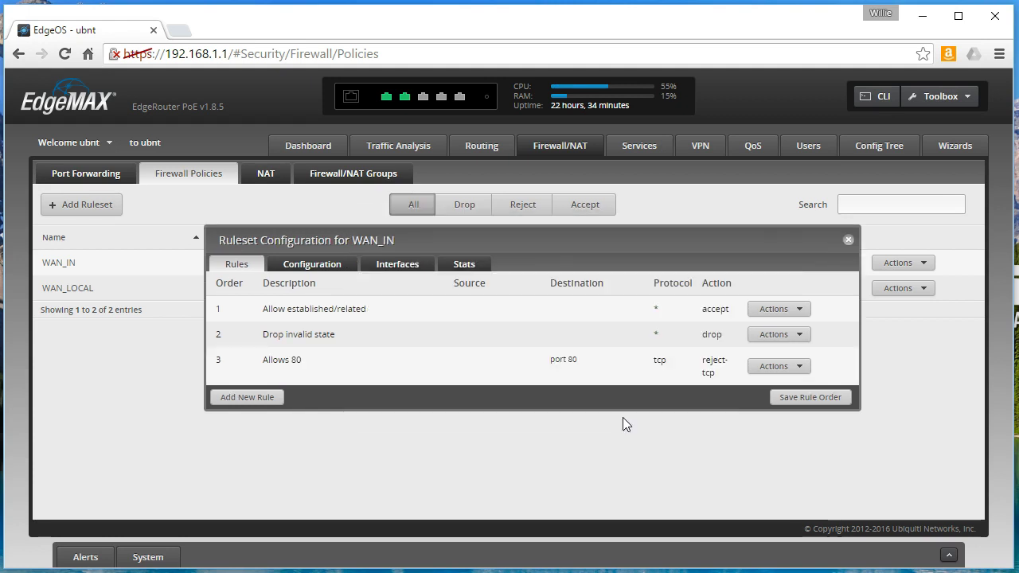
- Move 'Allows 80' above the invalid-state drop rule in WAN_IN and save the rule order
{"action": "left_click_drag", "start_coordinate": [581, 374], "coordinate": [582, 326]}
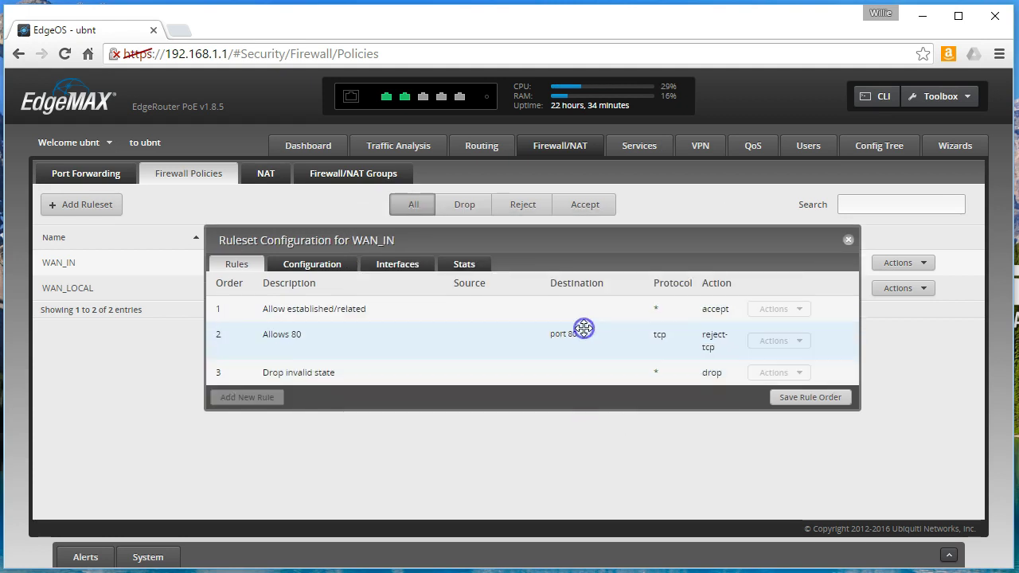
{"action": "left_click", "coordinate": [825, 398]}
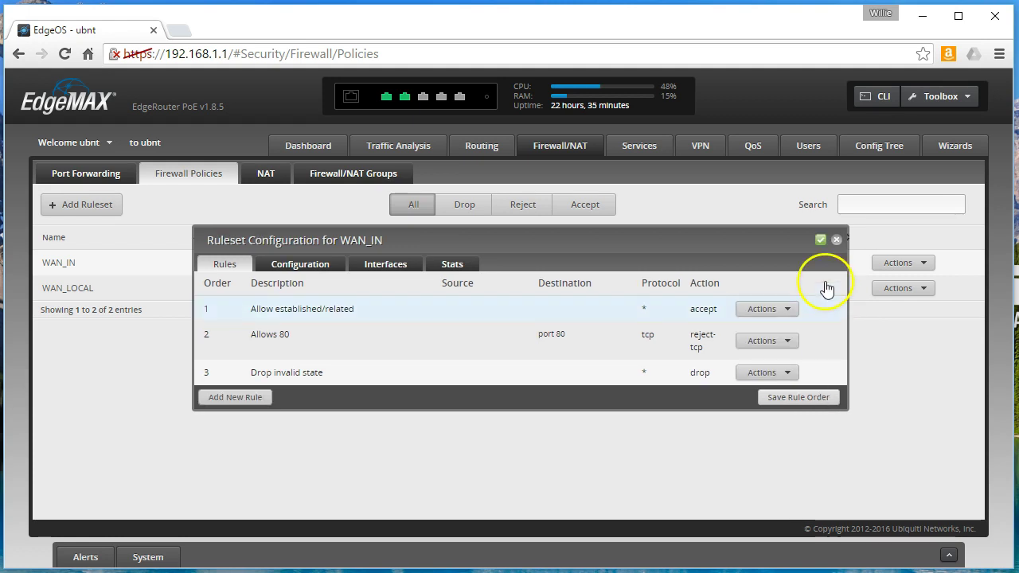
{"action": "left_click", "coordinate": [838, 240]}
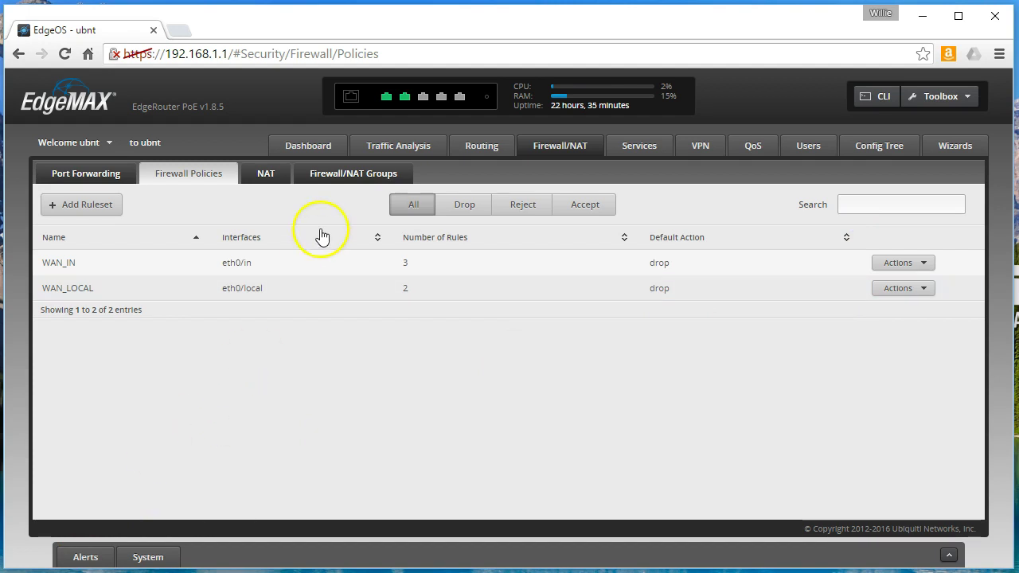
- Create an enabled destination NAT rule on the NAT tab with description 'WebServer'
{"action": "left_click", "coordinate": [280, 171]}
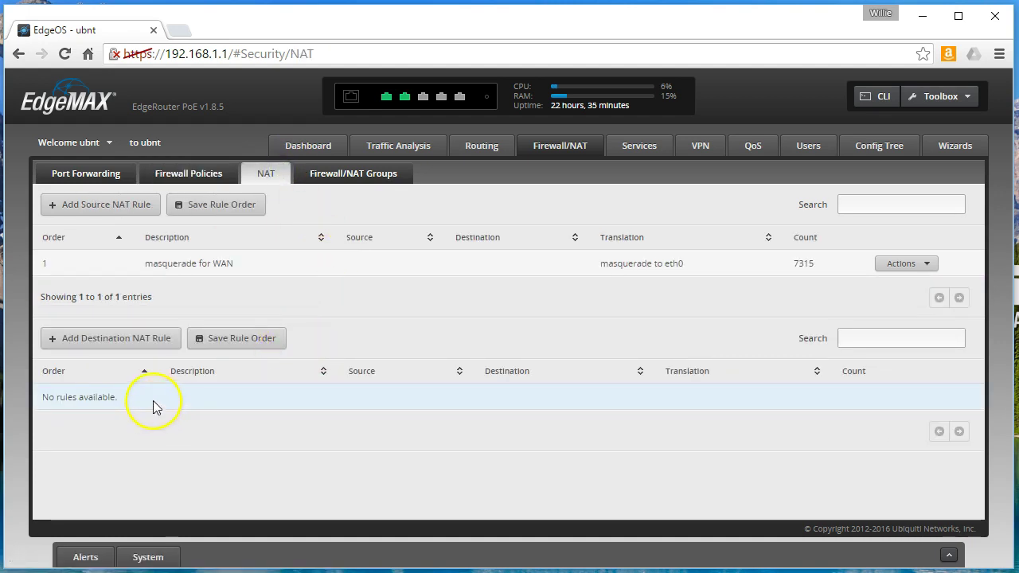
{"action": "left_click", "coordinate": [91, 348]}
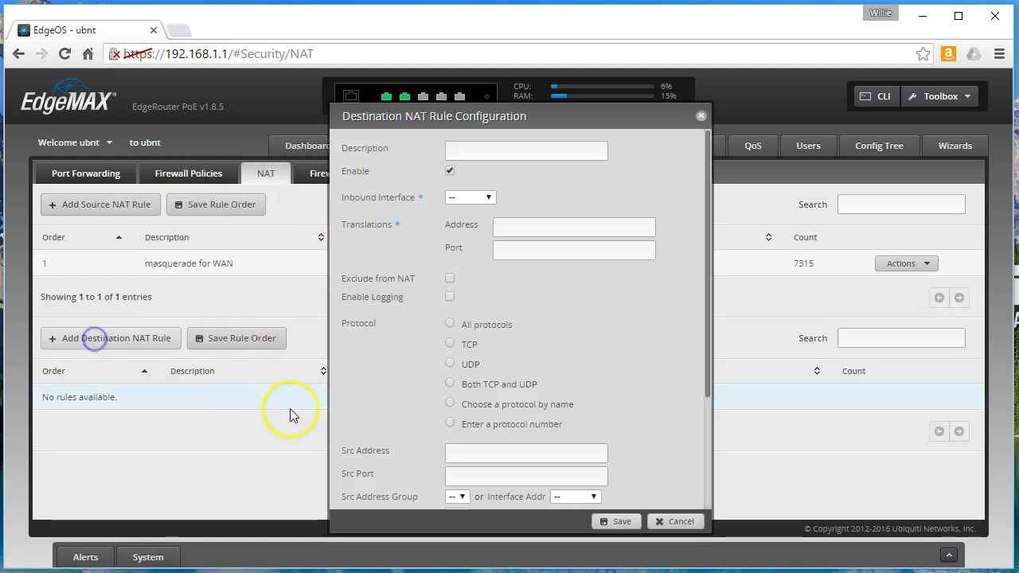
{"action": "left_click", "coordinate": [483, 153]}
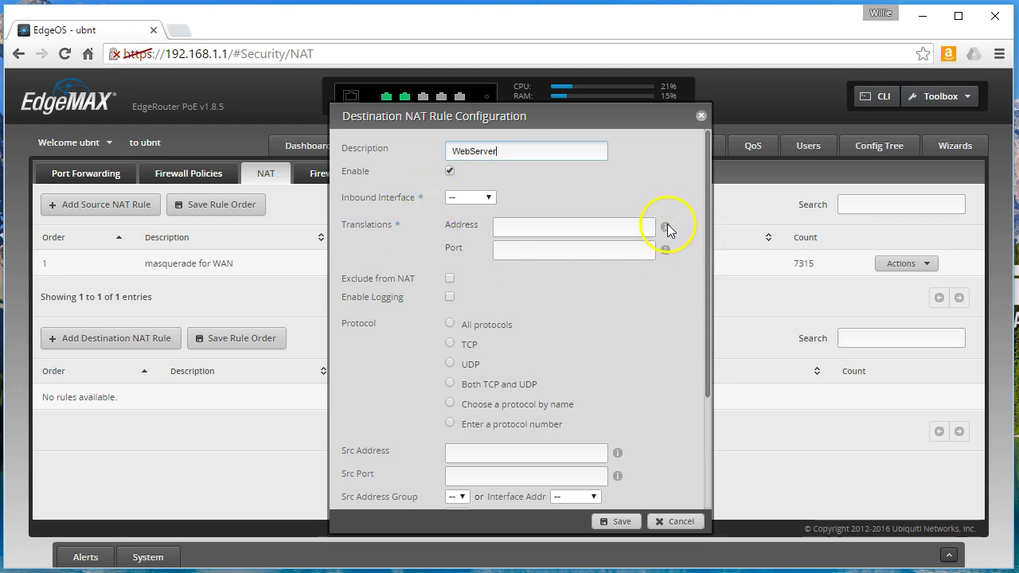
{"action": "mouse_move", "coordinate": [665, 231]}
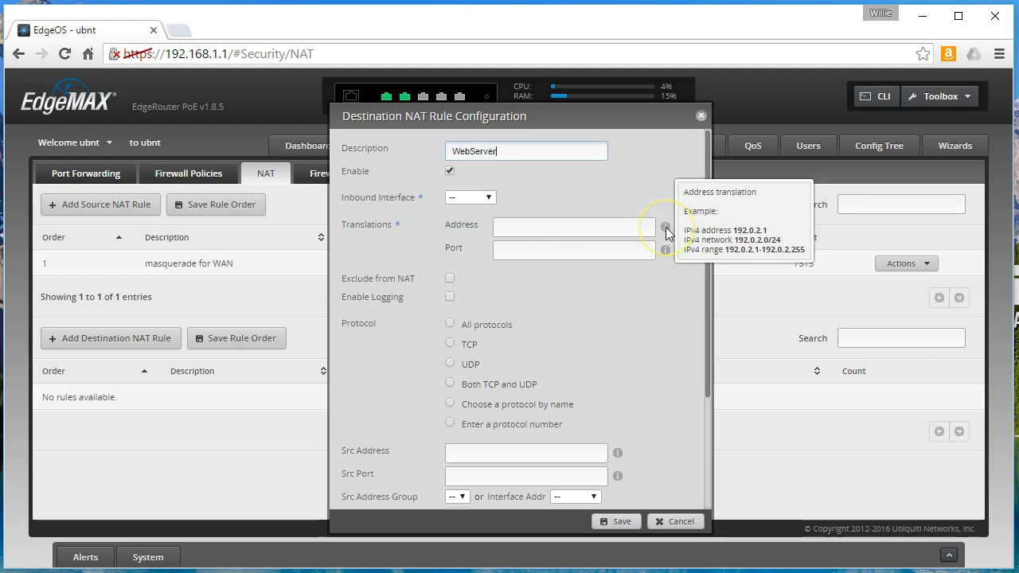
{"action": "left_click", "coordinate": [665, 228]}
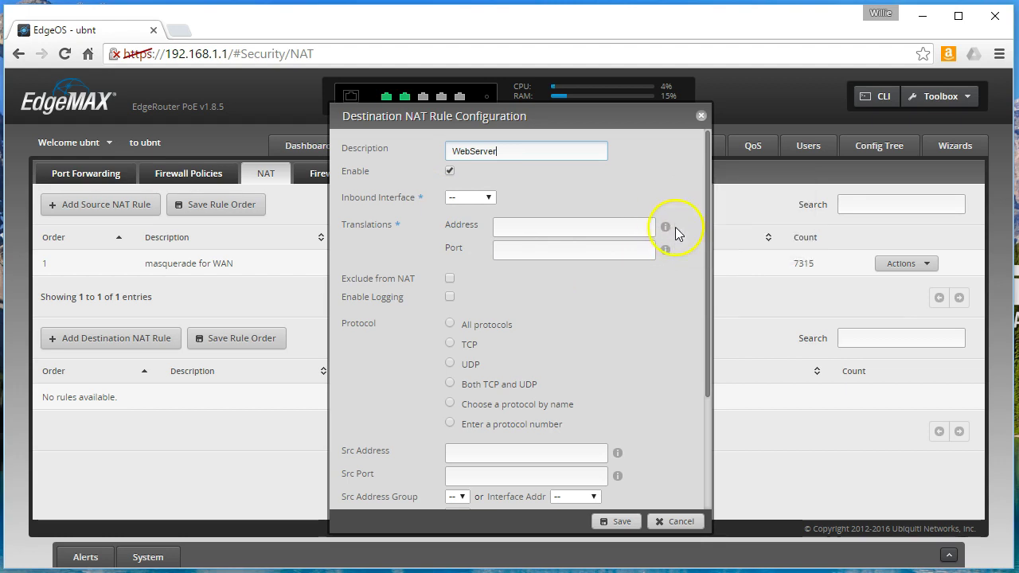
{"action": "left_click", "coordinate": [666, 228]}
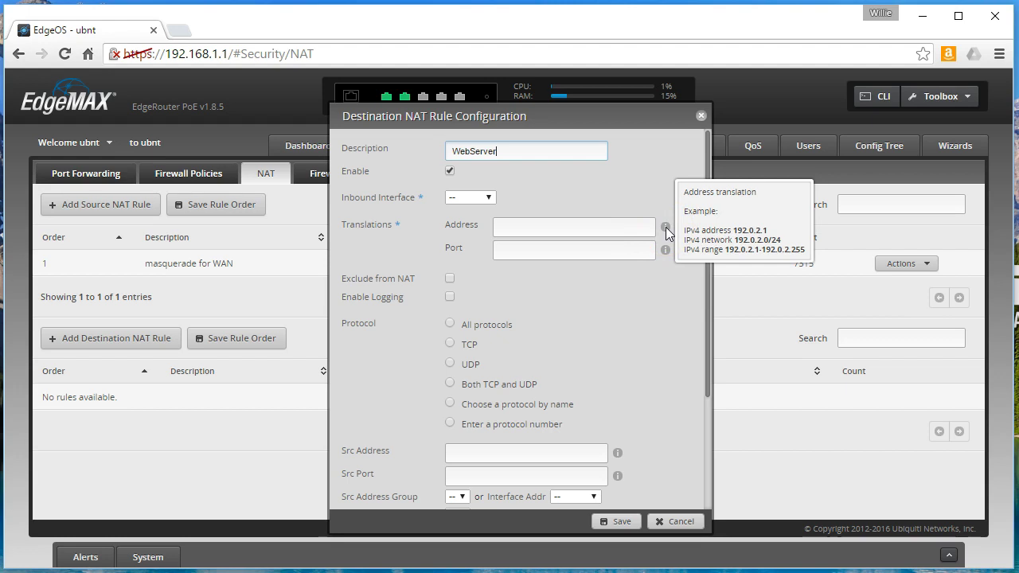
{"action": "left_click", "coordinate": [602, 341]}
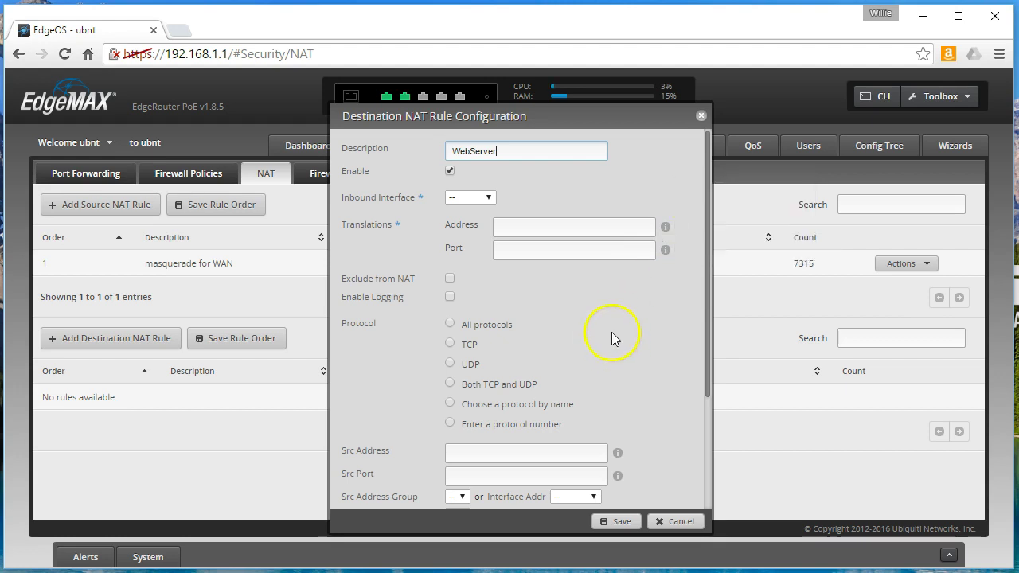
{"action": "mouse_move", "coordinate": [502, 114]}
{"action": "left_mouse_down"}
{"action": "mouse_move", "coordinate": [491, 145]}
{"action": "mouse_move", "coordinate": [395, 143]}
{"action": "mouse_move", "coordinate": [262, 107]}
{"action": "mouse_move", "coordinate": [622, 102]}
{"action": "mouse_move", "coordinate": [500, 100]}
{"action": "left_mouse_up"}
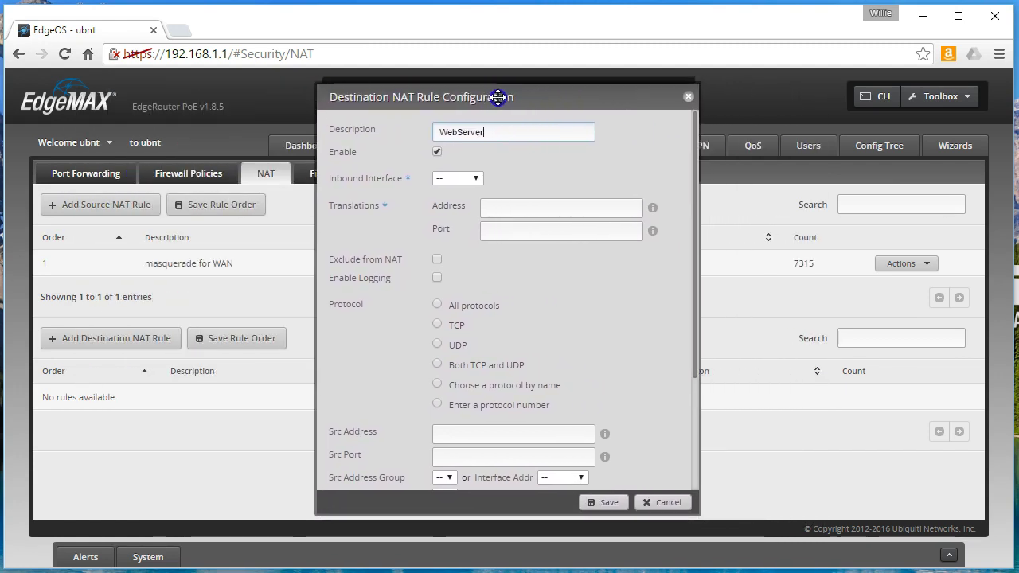
- Set the WebServer rule's inbound interface to eth0, translation 192.168.1.2 port 80, protocol TCP
{"action": "left_click", "coordinate": [466, 179]}
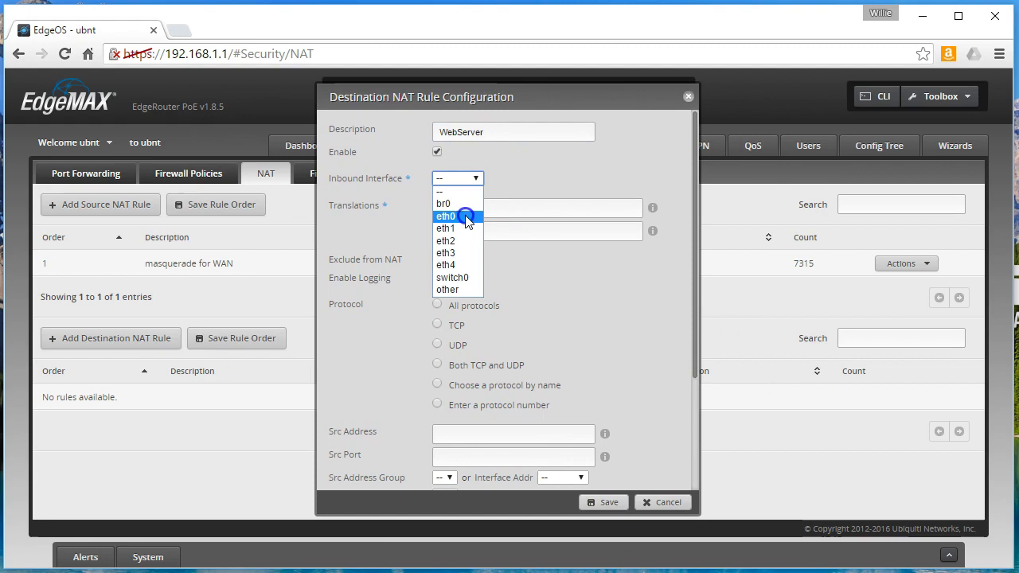
{"action": "left_click", "coordinate": [468, 218]}
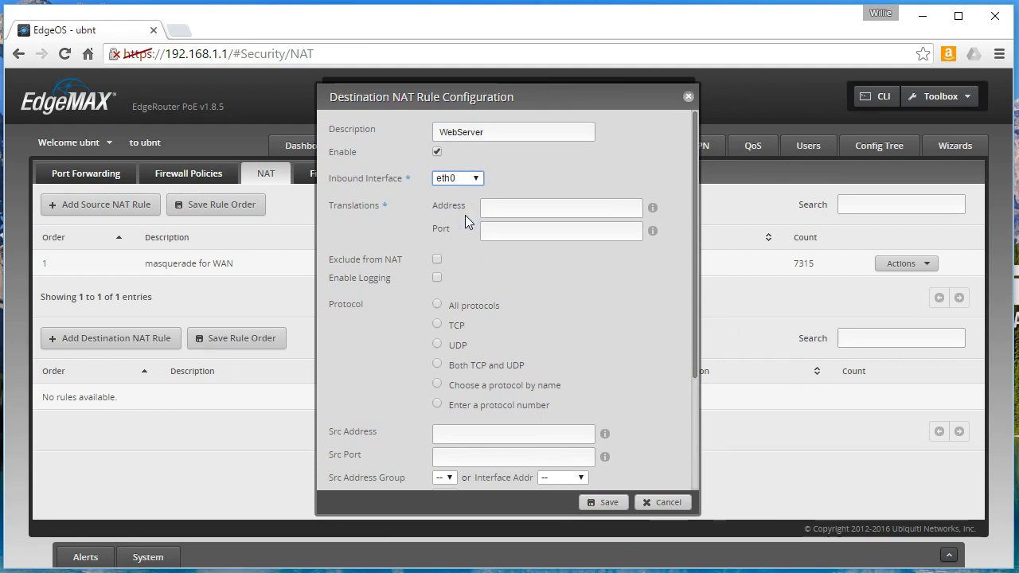
{"action": "scroll", "coordinate": [376, 339], "scroll_direction": "down", "scroll_amount": 2}
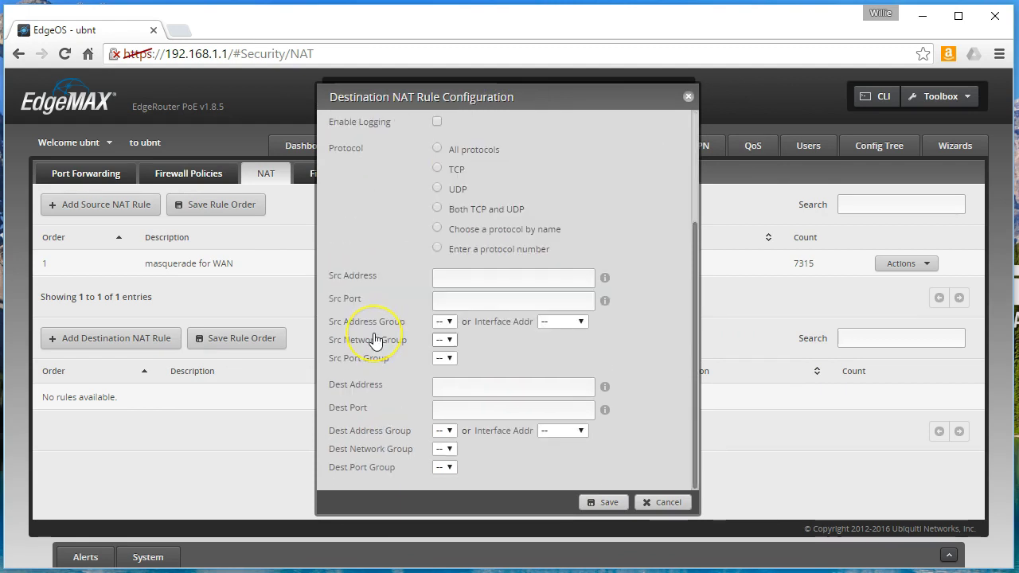
{"action": "scroll", "coordinate": [376, 339], "scroll_direction": "up", "scroll_amount": 2}
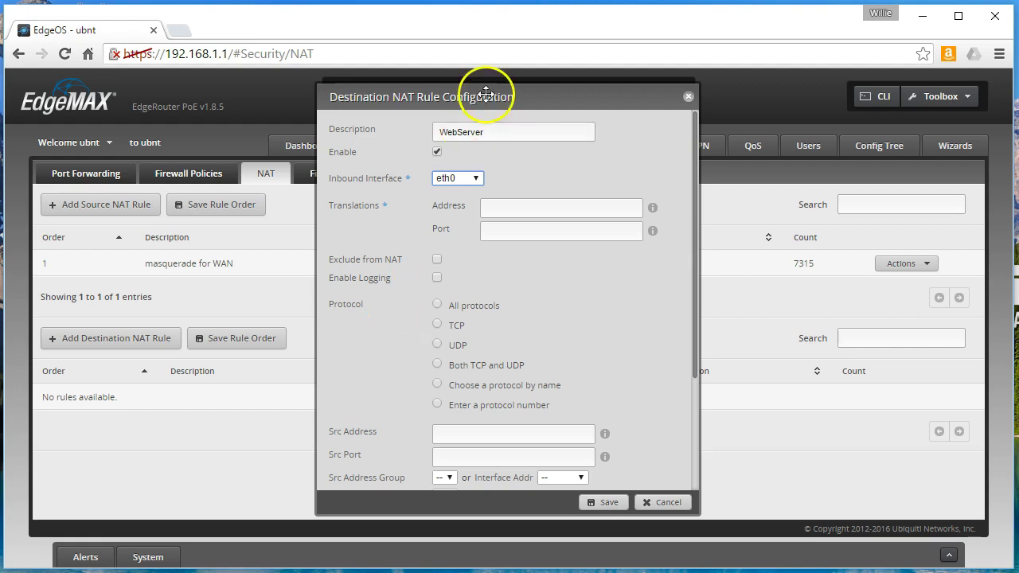
{"action": "left_click_drag", "start_coordinate": [488, 99], "coordinate": [520, 89]}
{"action": "left_click", "coordinate": [519, 199]}
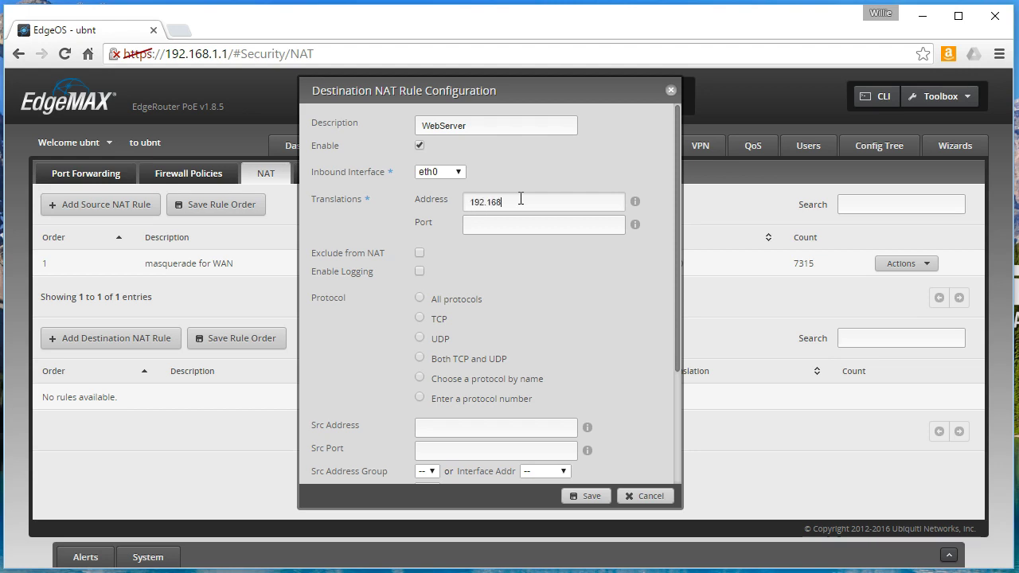
{"action": "key", "text": "Tab"}
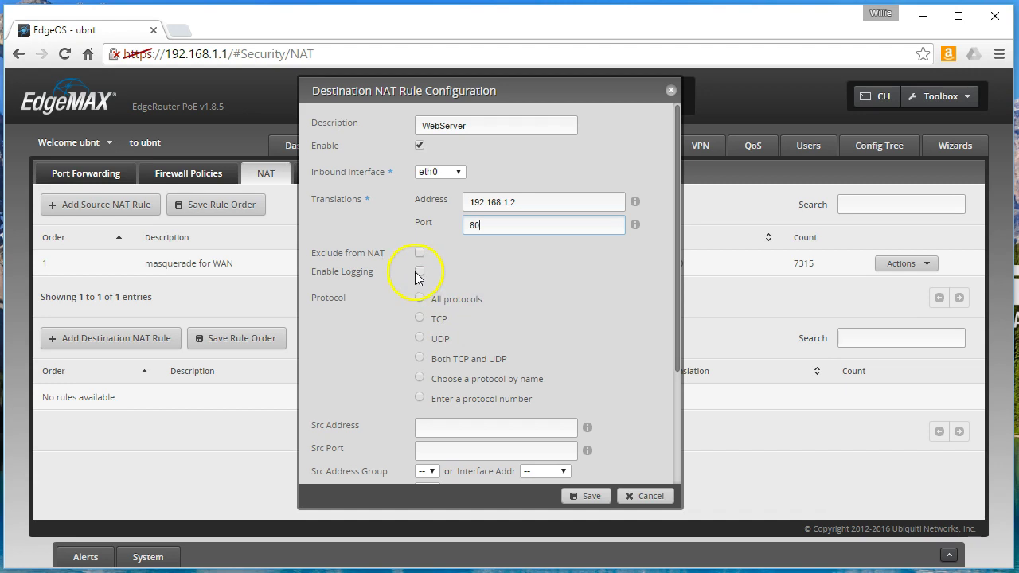
{"action": "left_click", "coordinate": [420, 318]}
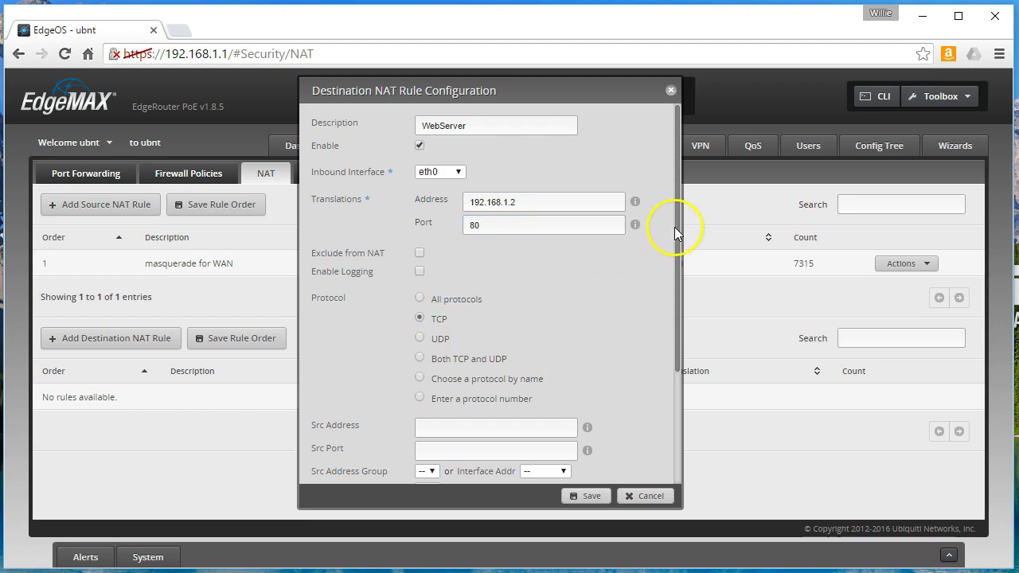
- Set destination interface address to eth0 and destination port 80, then save the WebServer rule
{"action": "left_click_drag", "start_coordinate": [675, 227], "coordinate": [674, 342]}
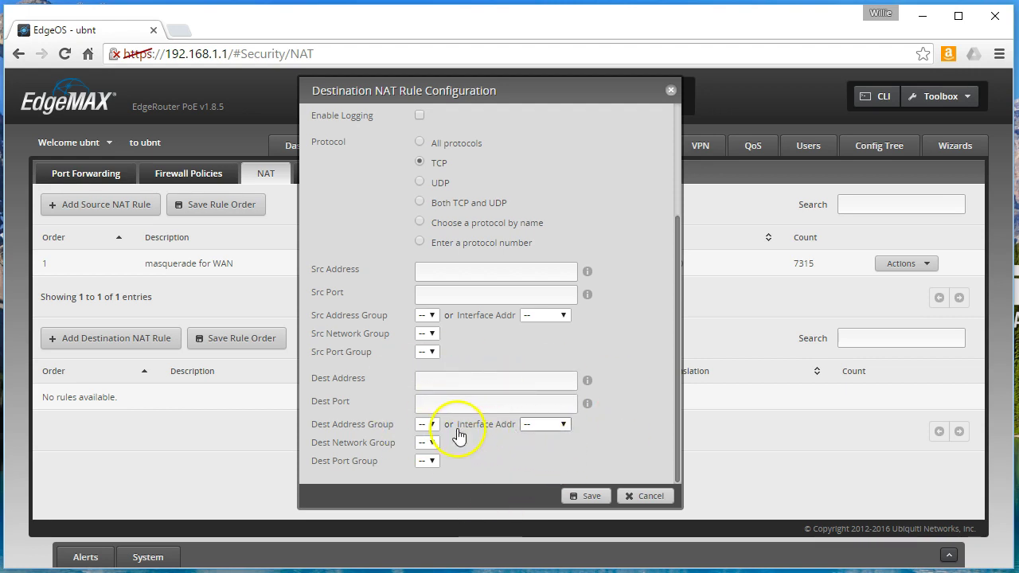
{"action": "left_click", "coordinate": [550, 427]}
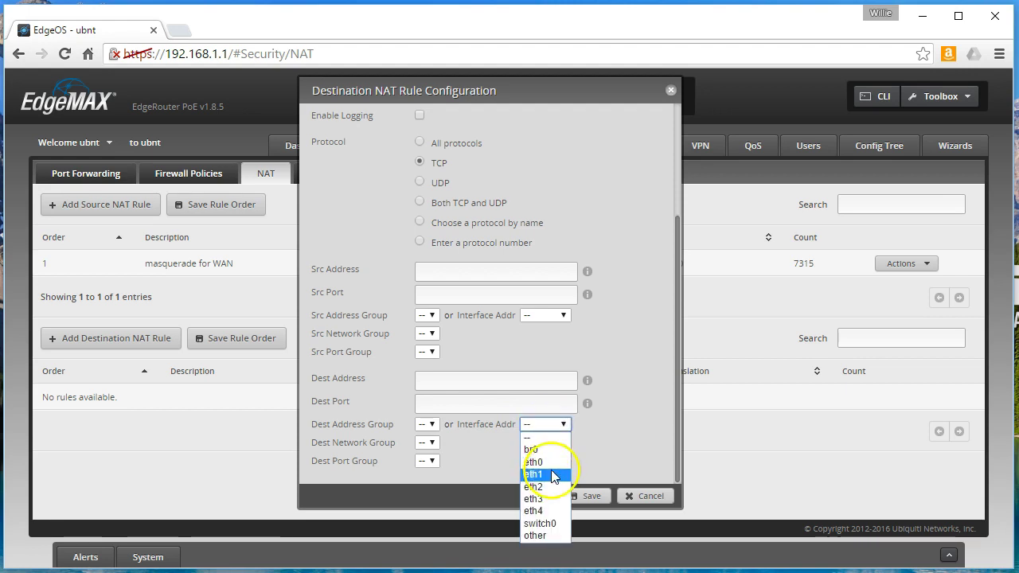
{"action": "left_click", "coordinate": [554, 461]}
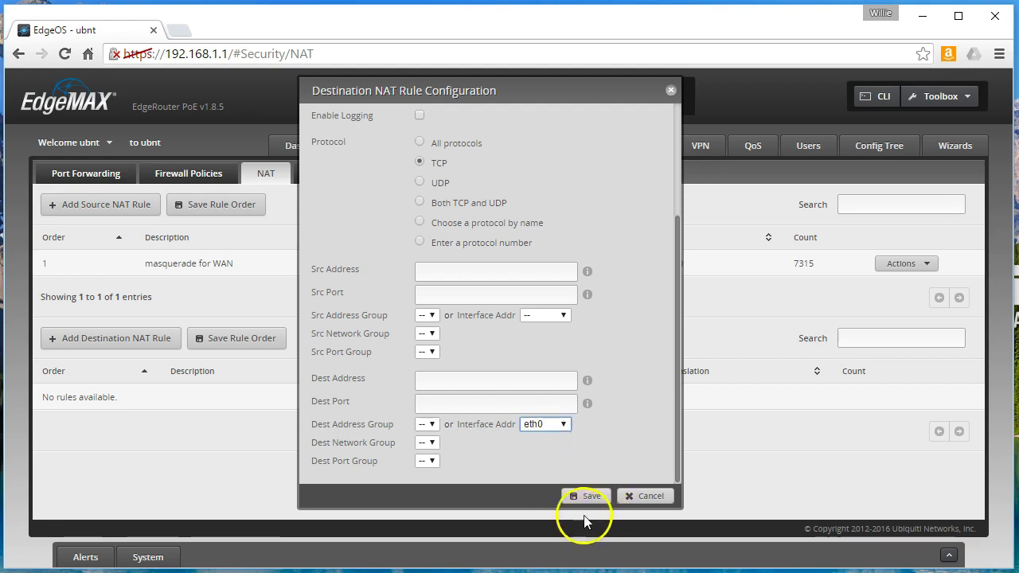
{"action": "left_click", "coordinate": [555, 402]}
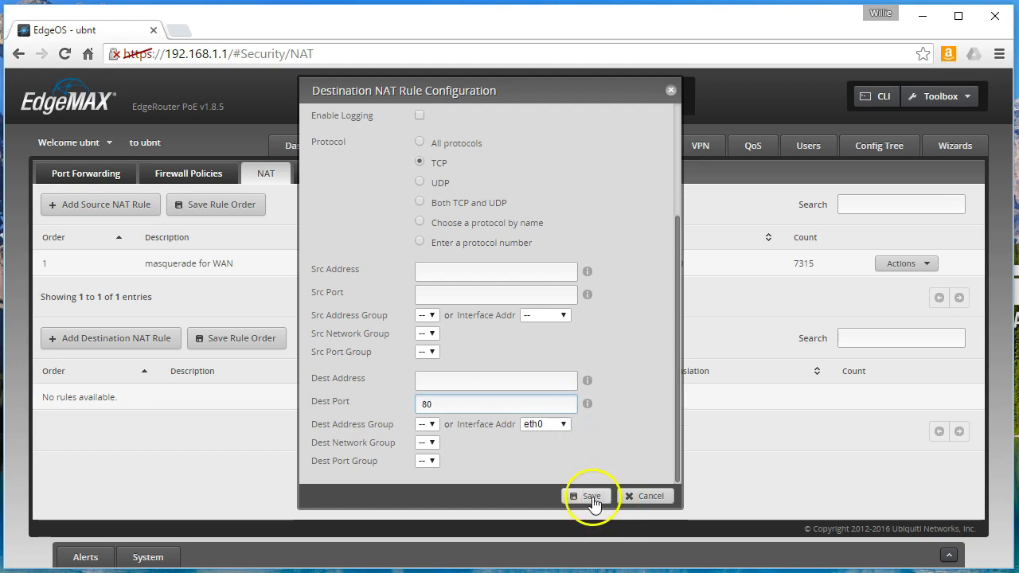
{"action": "scroll", "coordinate": [478, 442], "scroll_direction": "up", "scroll_amount": 3}
{"action": "scroll", "coordinate": [482, 446], "scroll_direction": "down", "scroll_amount": 3}
{"action": "left_click", "coordinate": [579, 500]}
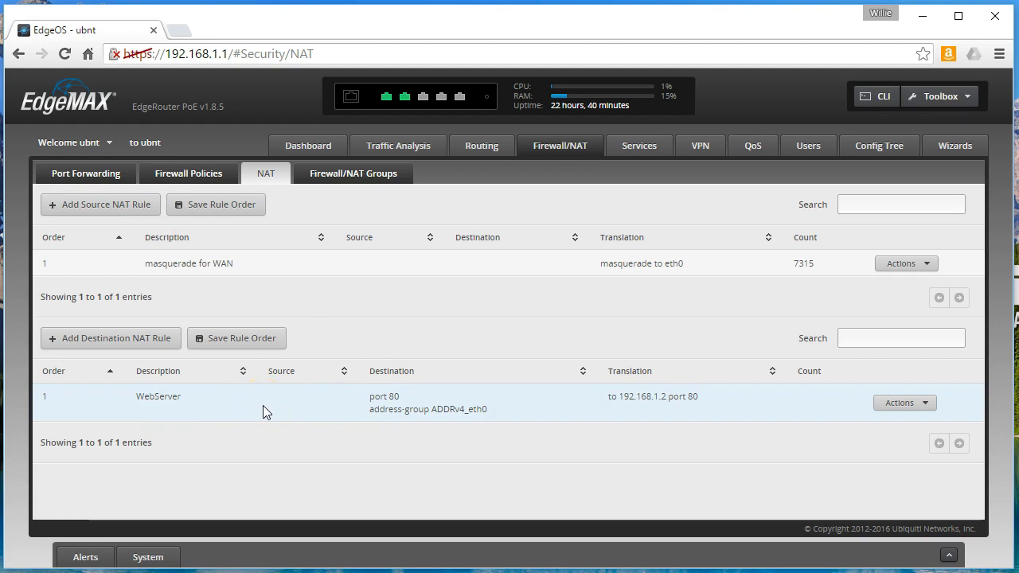
- Log into the router CLI, run 'show configuration' to review the WAN_IN rules, then exit
{"action": "left_click", "coordinate": [880, 97]}
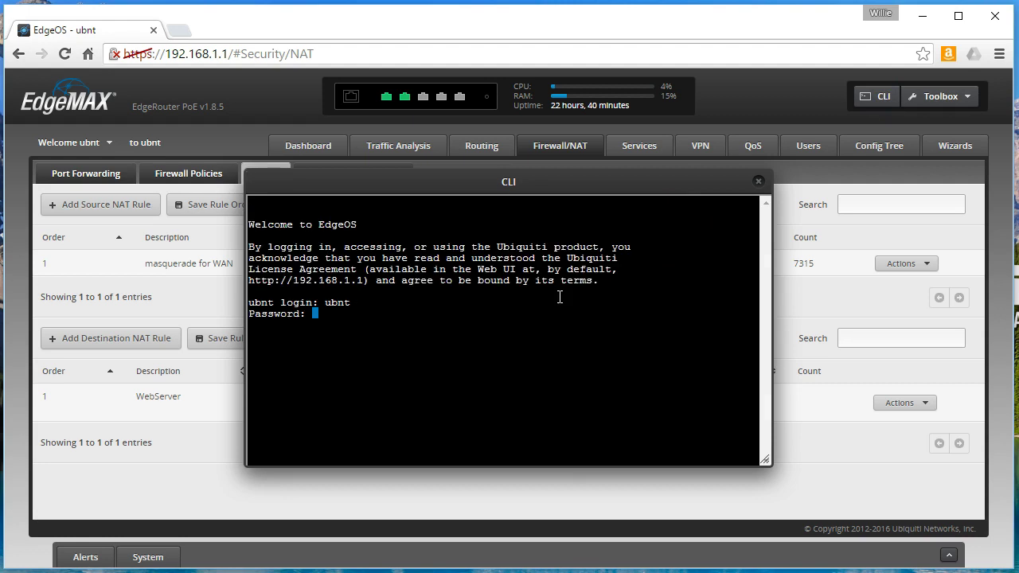
{"action": "key", "text": "Return"}
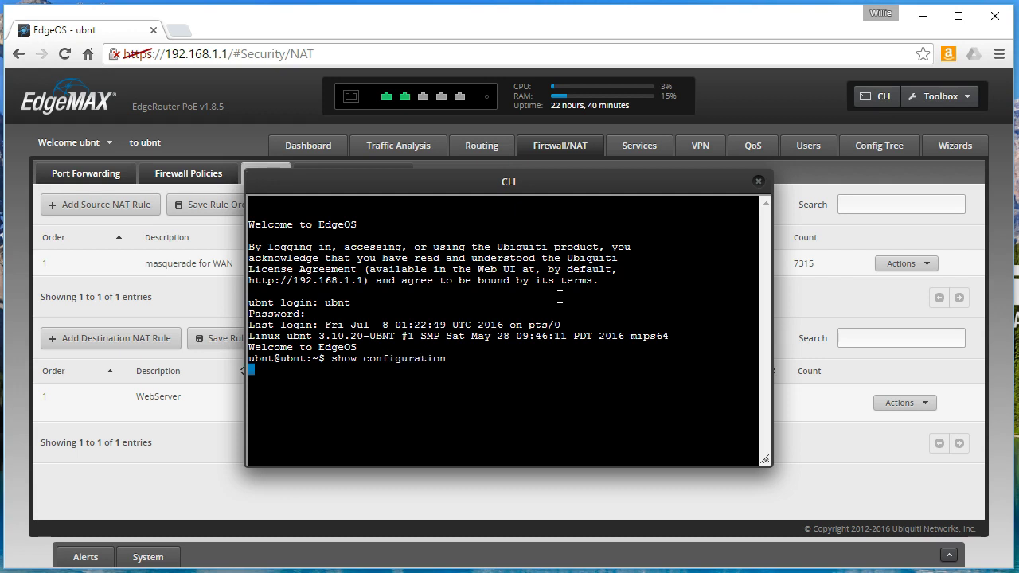
{"action": "type", "text": "show configuration"}
{"action": "key", "text": "Return"}
{"action": "key", "text": "Return"}
{"action": "key", "text": "Return"}
{"action": "key", "text": "Return"}
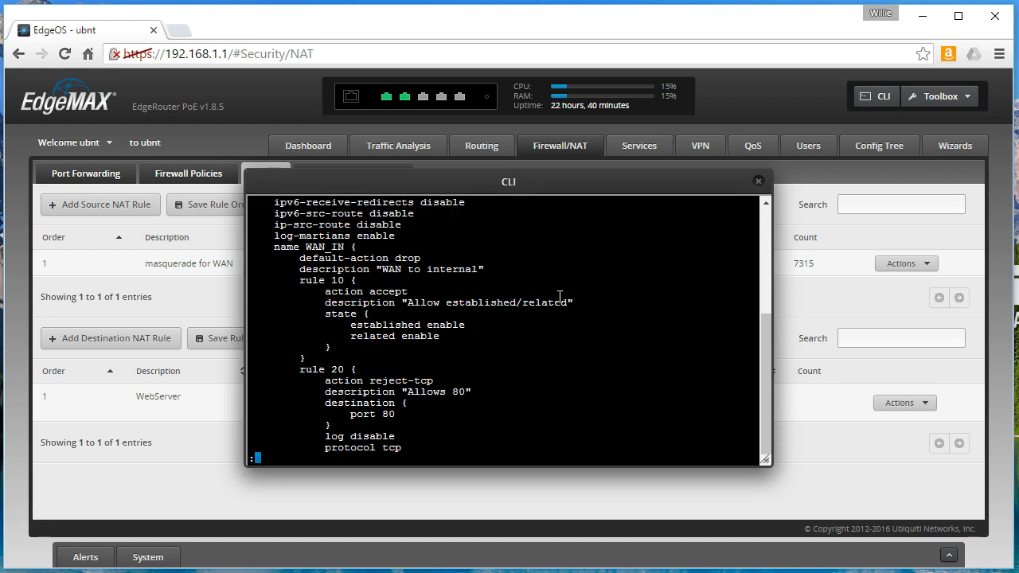
{"action": "left_click", "coordinate": [572, 317]}
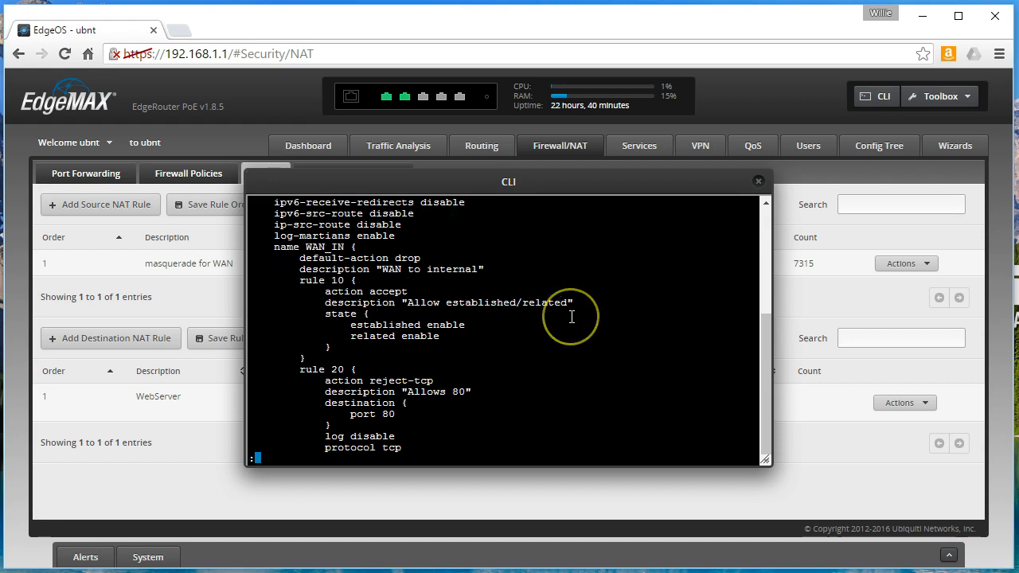
{"action": "key", "text": "Return"}
{"action": "key", "text": "Return"}
{"action": "key", "text": "Return"}
{"action": "key", "text": "Return"}
{"action": "key", "text": "Return"}
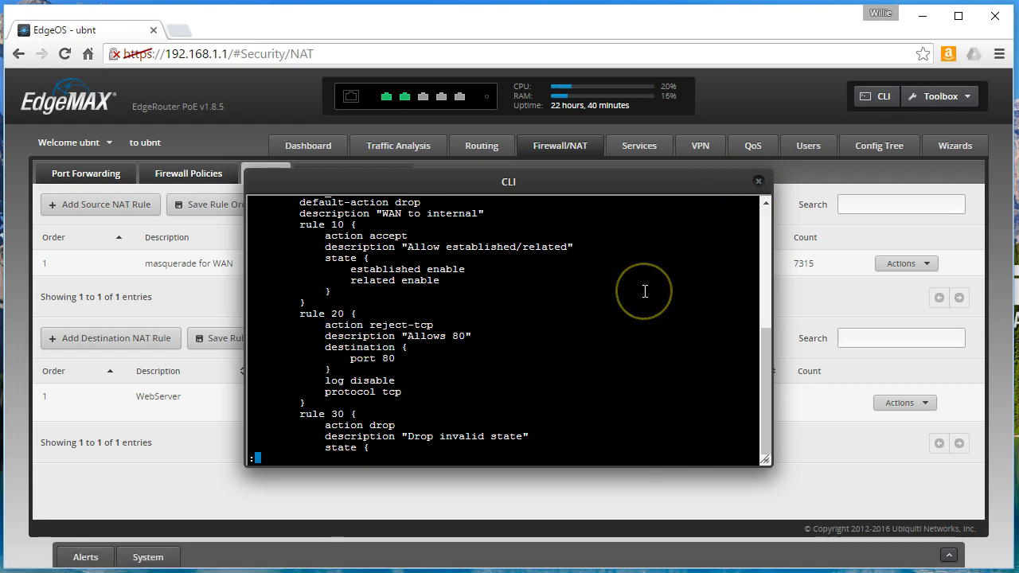
{"action": "type", "text": "qexit"}
{"action": "key", "text": "Return"}
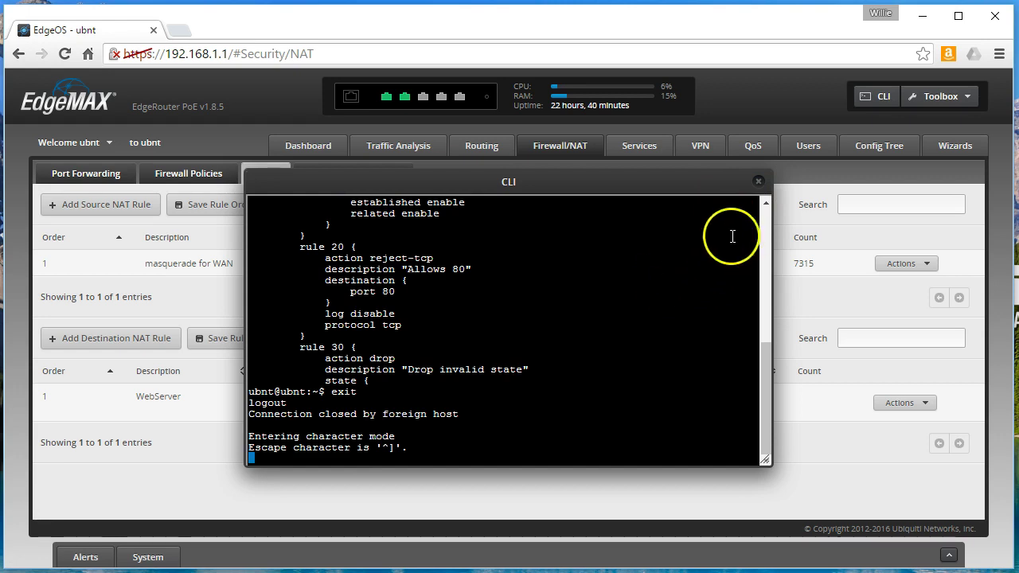
- Change WAN_IN rule 20 'Allows 80' from reject to Accept and save it
{"action": "left_click", "coordinate": [760, 182]}
{"action": "left_click", "coordinate": [188, 172]}
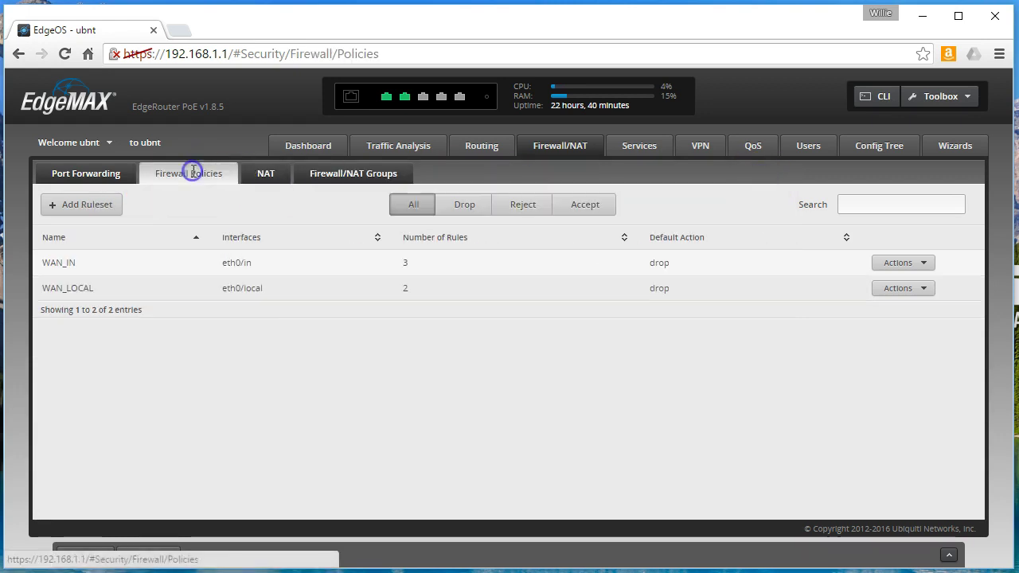
{"action": "left_click", "coordinate": [901, 262]}
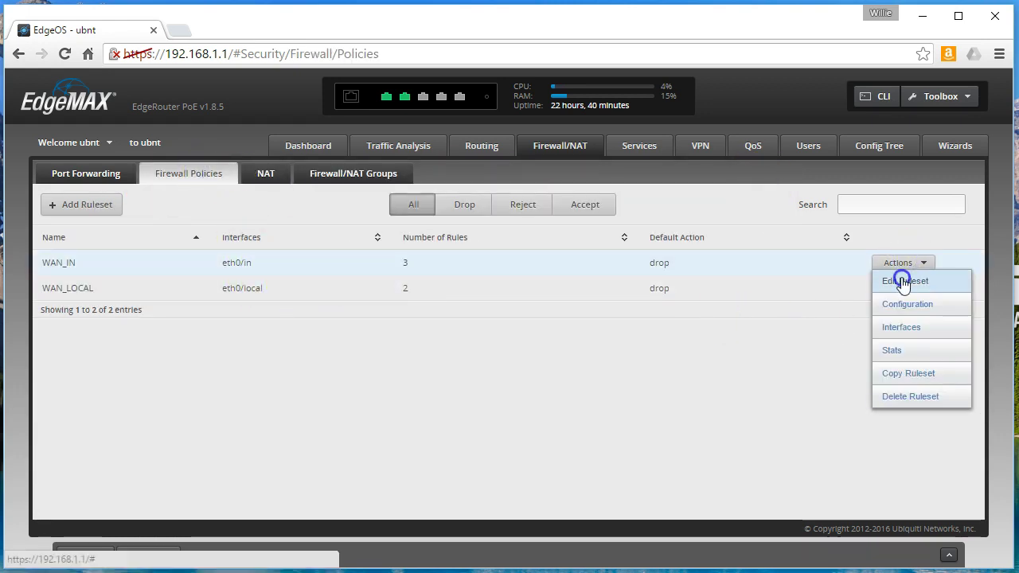
{"action": "left_click", "coordinate": [900, 281]}
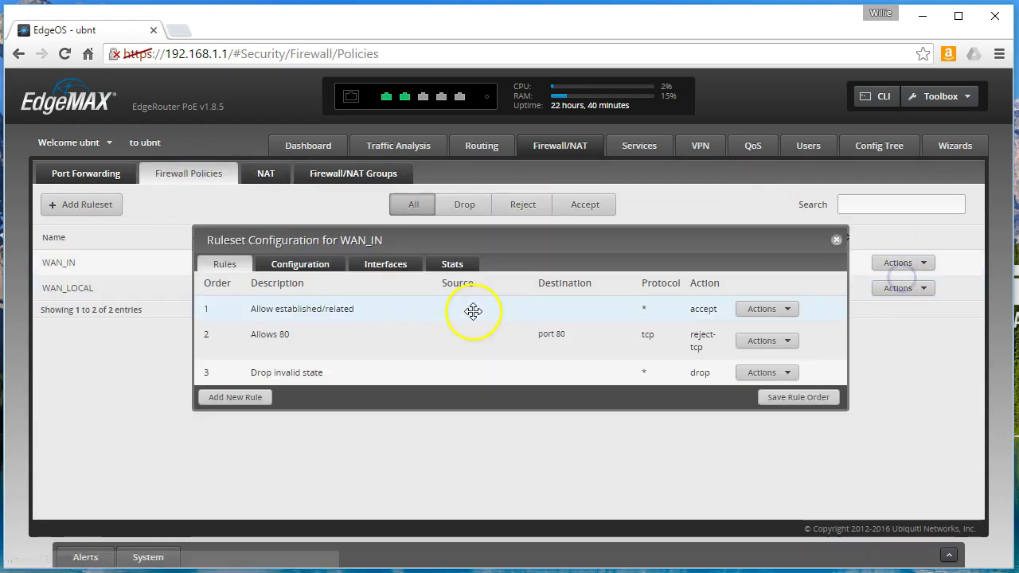
{"action": "left_click", "coordinate": [762, 341]}
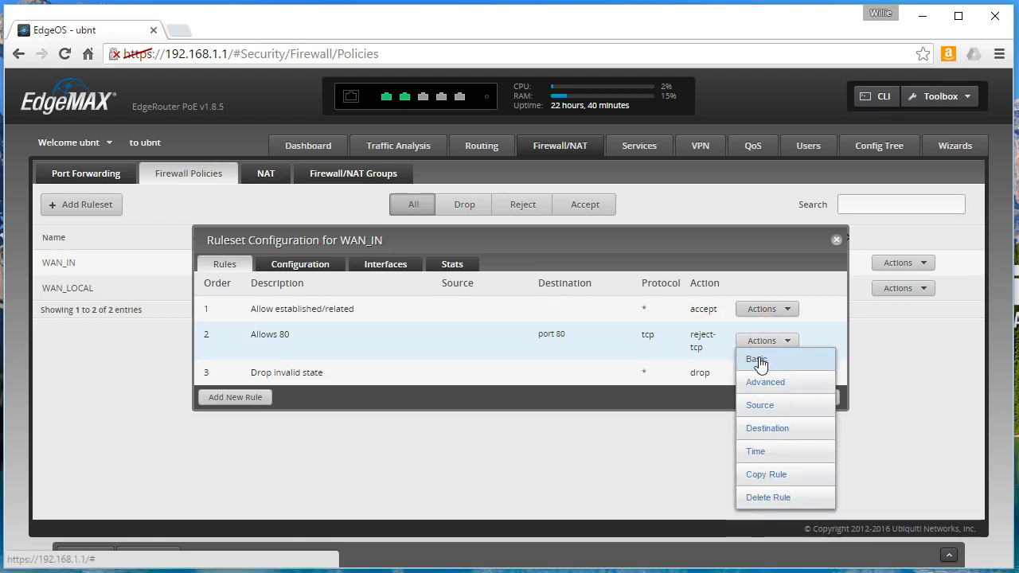
{"action": "left_click", "coordinate": [757, 360]}
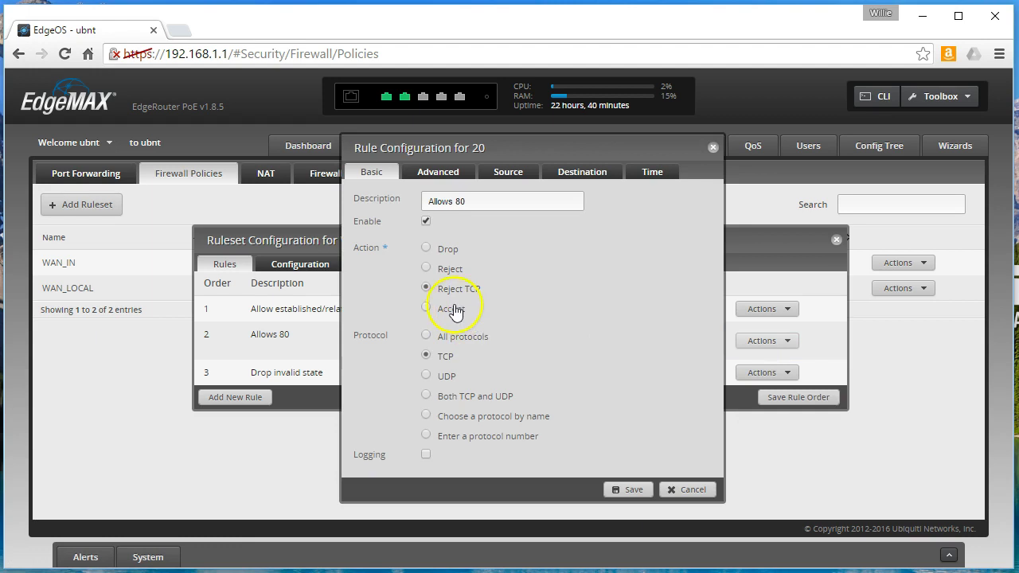
{"action": "left_click", "coordinate": [427, 310]}
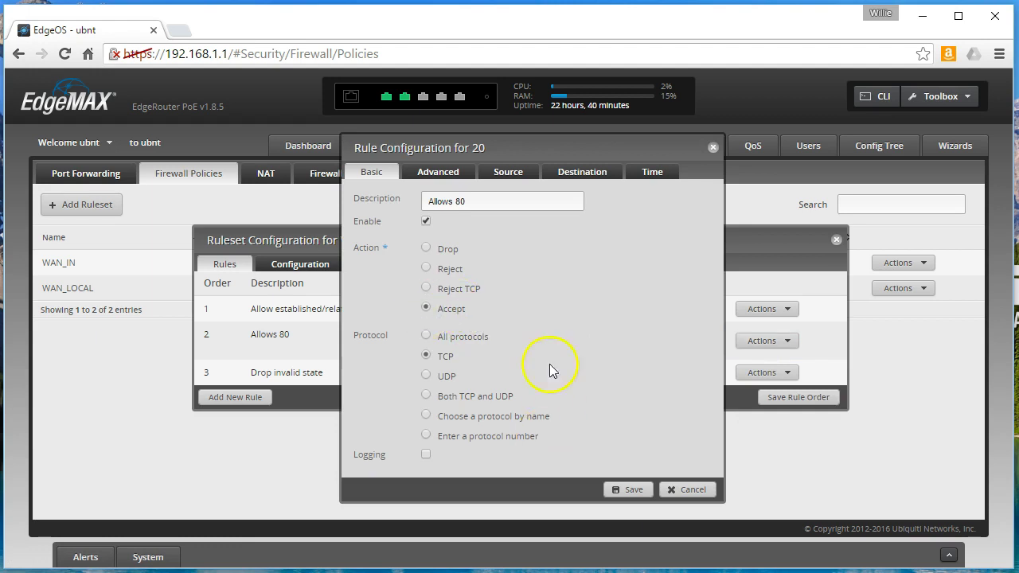
{"action": "left_click", "coordinate": [631, 492]}
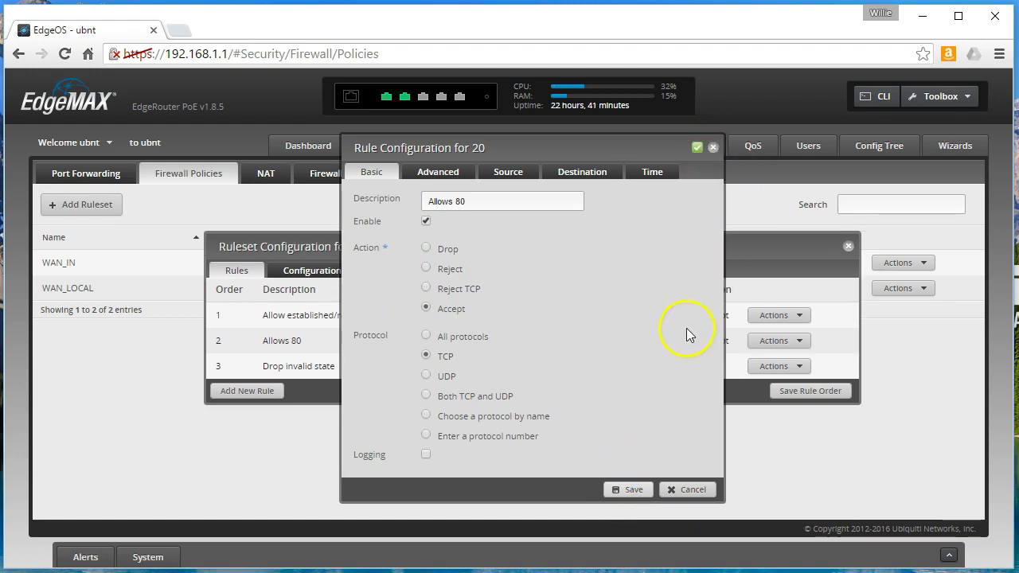
- Reconnect the CLI, log in with the router username and password, and show the configuration
{"action": "left_click", "coordinate": [713, 148]}
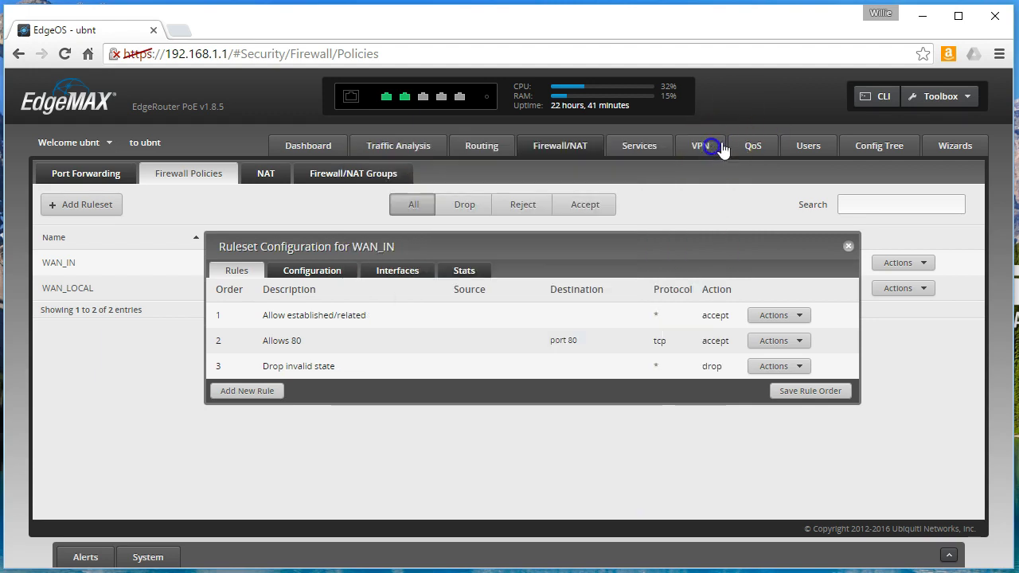
{"action": "left_click", "coordinate": [876, 96]}
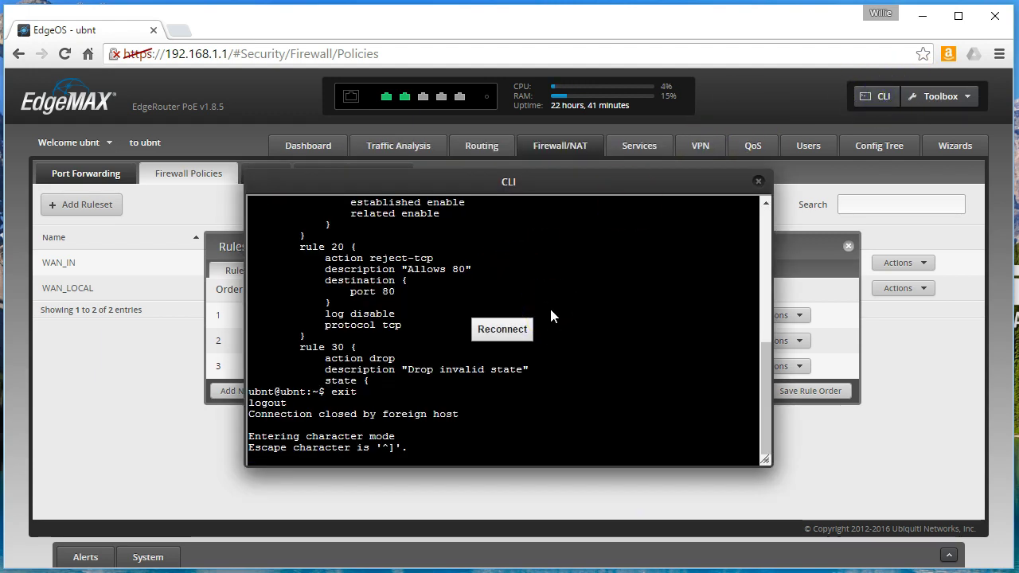
{"action": "left_click", "coordinate": [503, 329]}
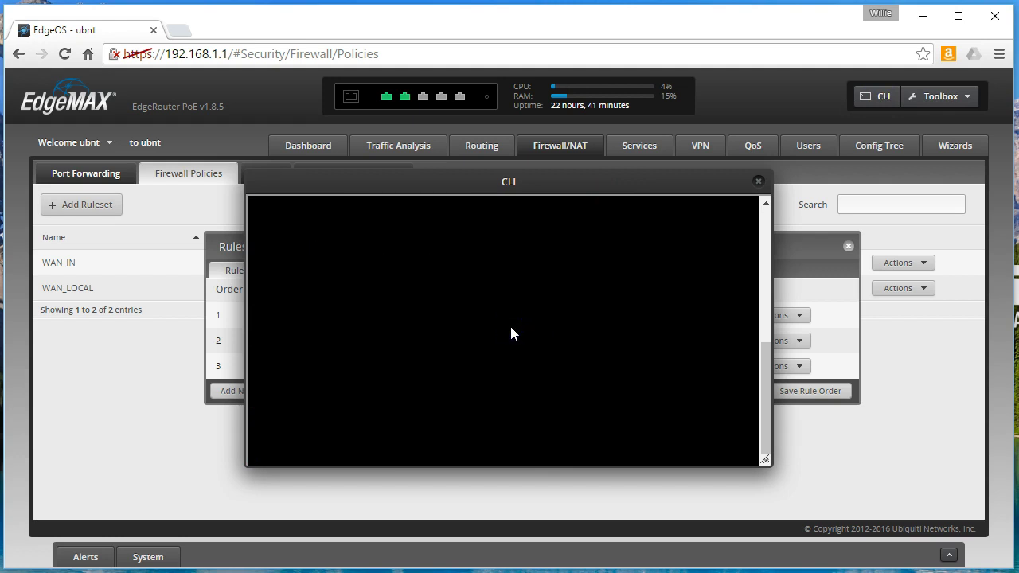
{"action": "type", "text": "ubnt login: ub"}
{"action": "key", "text": "Return"}
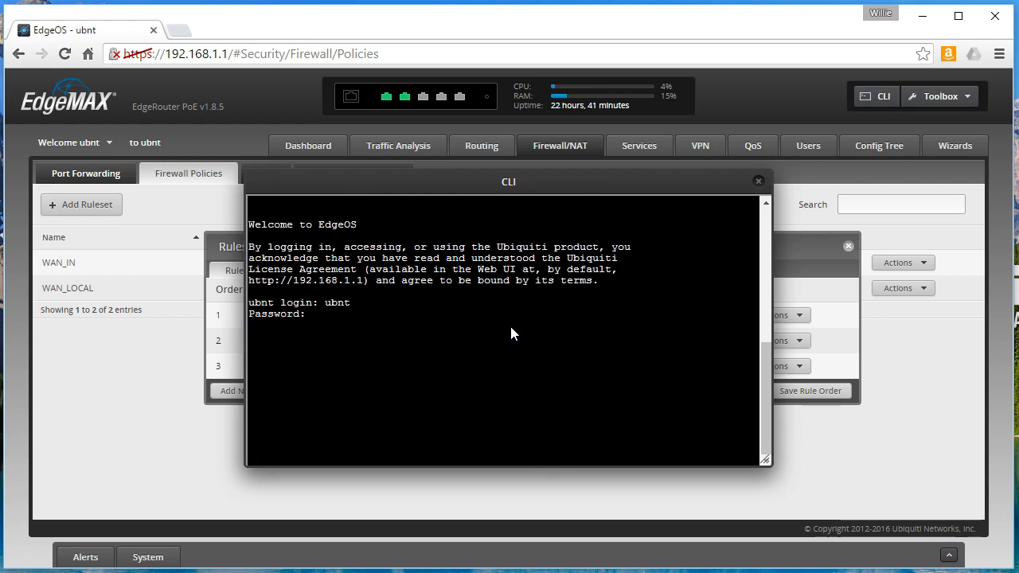
{"action": "key", "text": "Return"}
{"action": "type", "text": "s"}
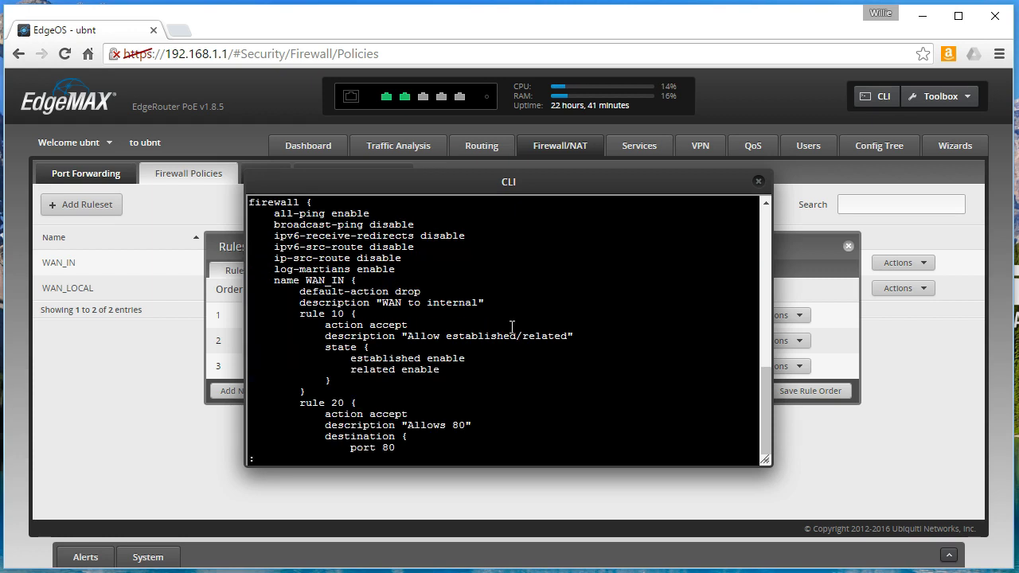
{"action": "key", "text": "Down"}
{"action": "key", "text": "Down"}
{"action": "key", "text": "Down"}
{"action": "key", "text": "Down"}
{"action": "key", "text": "Down"}
{"action": "key", "text": "Down"}
{"action": "key", "text": "Down"}
{"action": "key", "text": "Down"}
{"action": "key", "text": "Down"}
{"action": "key", "text": "Down"}
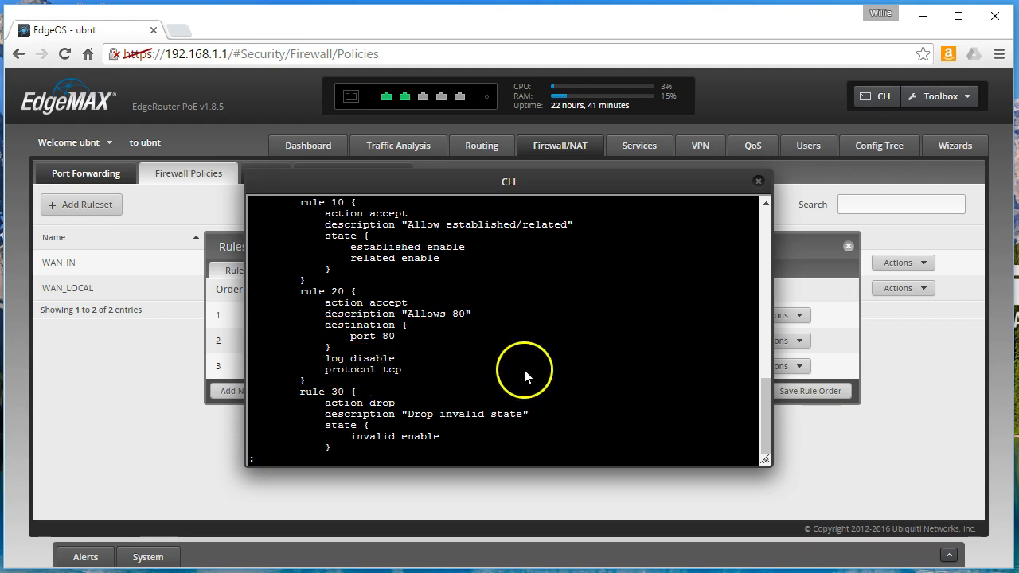
- Page through the configuration to the NAT section confirming WebServer forwards TCP 80 to 192.168.1.2
{"action": "scroll", "coordinate": [500, 340], "scroll_direction": "down", "scroll_amount": 15}
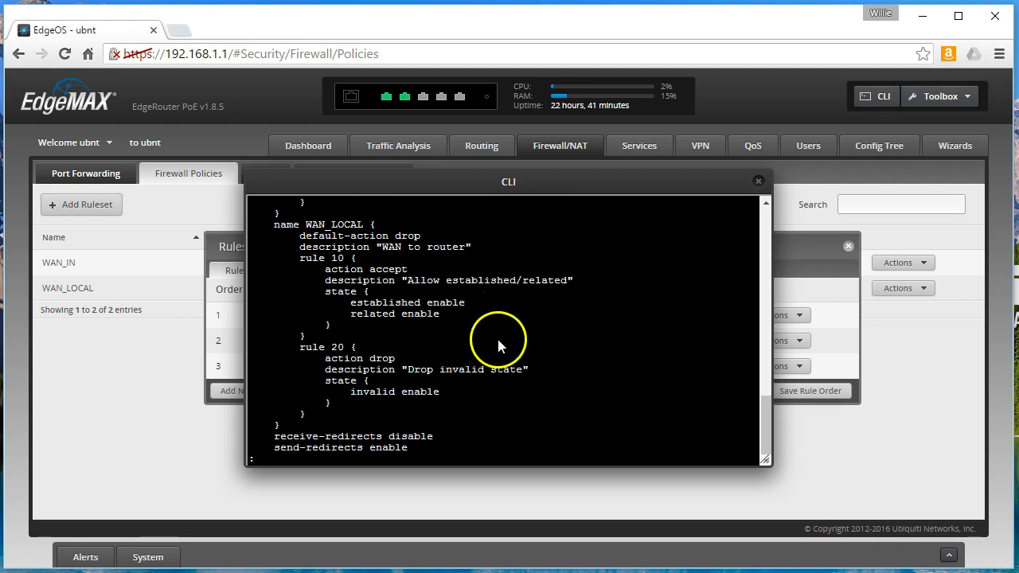
{"action": "scroll", "coordinate": [499, 344], "scroll_direction": "down", "scroll_amount": 15}
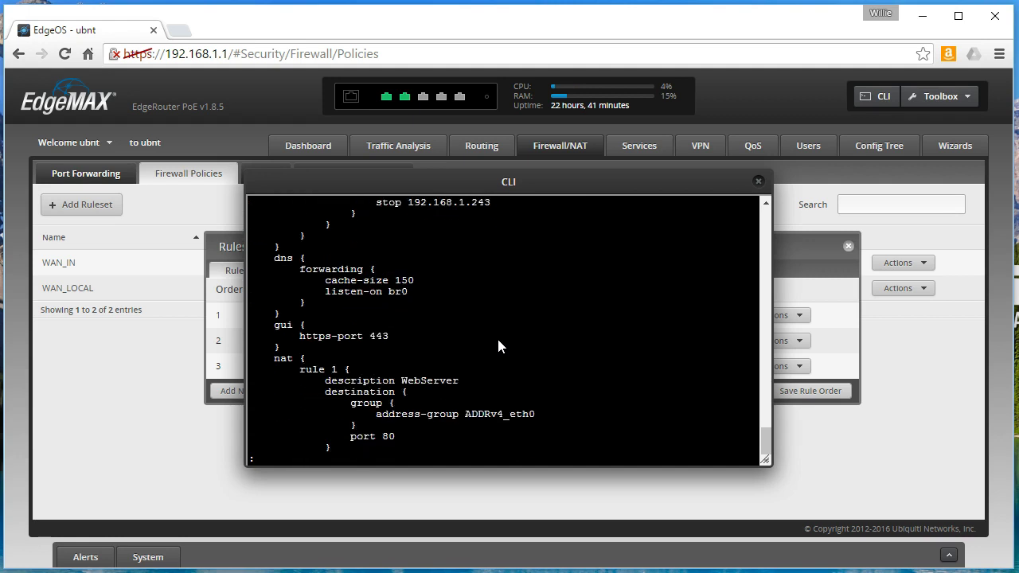
{"action": "scroll", "coordinate": [499, 345], "scroll_direction": "down", "scroll_amount": 5}
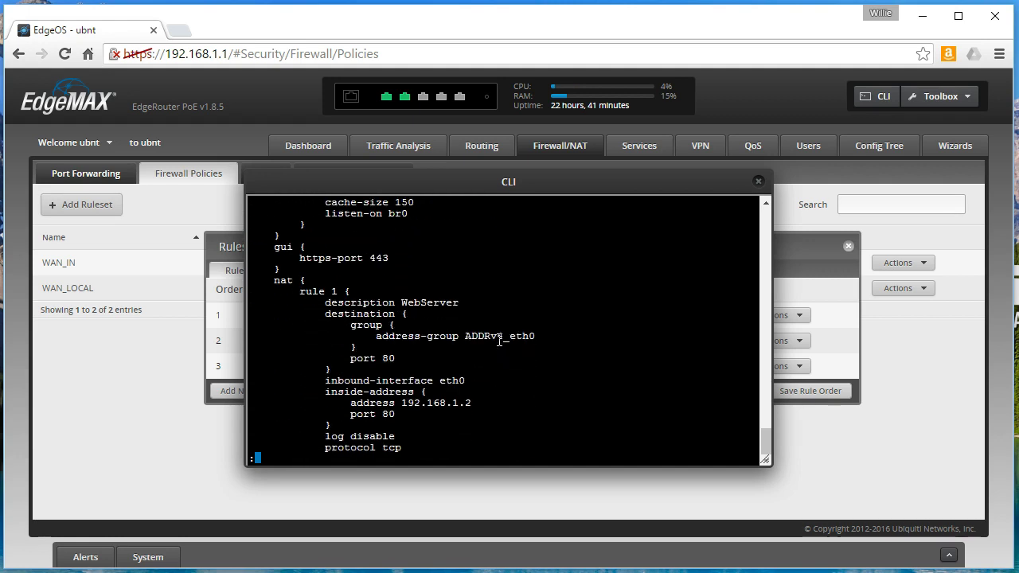
{"action": "scroll", "coordinate": [498, 342], "scroll_direction": "down", "scroll_amount": 2}
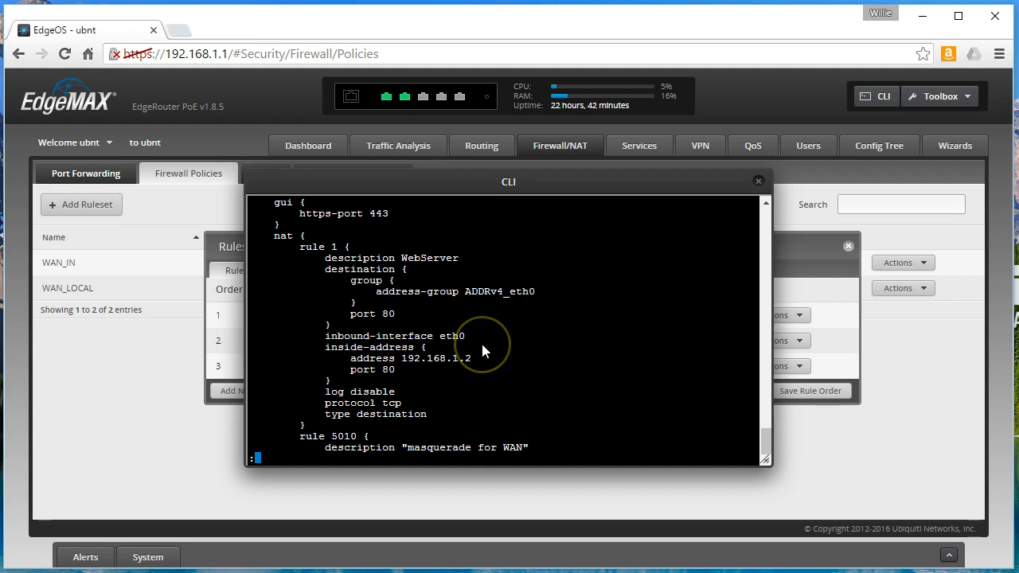
{"action": "key", "text": "Return"}
{"action": "key", "text": "Return"}
{"action": "key", "text": "Return"}
{"action": "key", "text": "Return"}
{"action": "key", "text": "Return"}
{"action": "key", "text": "Return"}
{"action": "key", "text": "Return"}
{"action": "key", "text": "Return"}
{"action": "key", "text": "Return"}
{"action": "key", "text": "Return"}
{"action": "key", "text": "Return"}
{"action": "key", "text": "Return"}
{"action": "key", "text": "Return"}
{"action": "key", "text": "Return"}
{"action": "key", "text": "Return"}
{"action": "key", "text": "Return"}
{"action": "key", "text": "Return"}
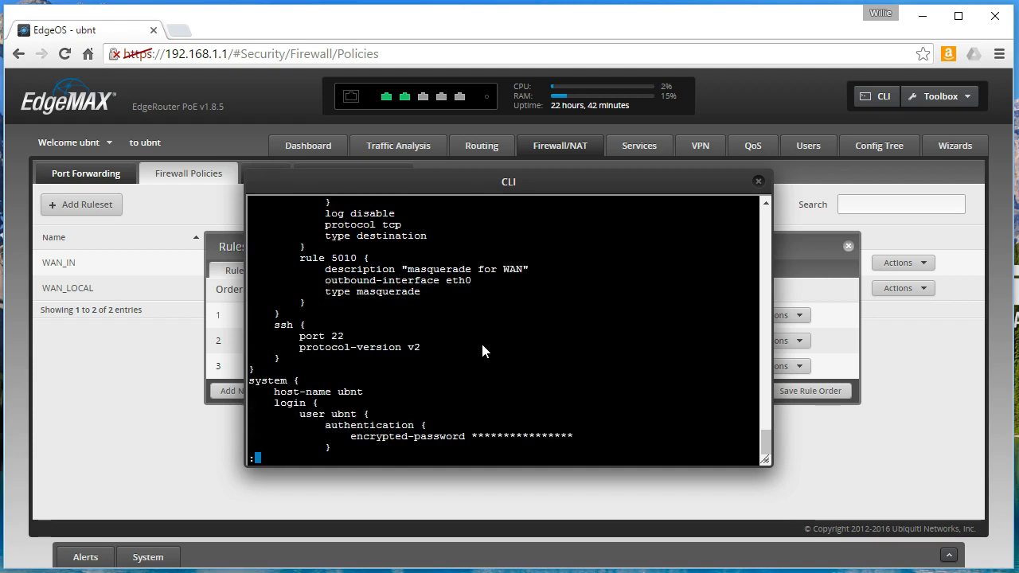
{"action": "key", "text": "Return"}
{"action": "key", "text": "Return"}
{"action": "key", "text": "Return"}
{"action": "key", "text": "Return"}
{"action": "key", "text": "Return"}
{"action": "key", "text": "Return"}
{"action": "key", "text": "Return"}
{"action": "key", "text": "Return"}
{"action": "key", "text": "Return"}
{"action": "key", "text": "Return"}
{"action": "key", "text": "Return"}
{"action": "key", "text": "Return"}
{"action": "key", "text": "Return"}
{"action": "key", "text": "Return"}
{"action": "key", "text": "Return"}
{"action": "key", "text": "Return"}
{"action": "key", "text": "Return"}
{"action": "key", "text": "Return"}
{"action": "key", "text": "Return"}
{"action": "key", "text": "Return"}
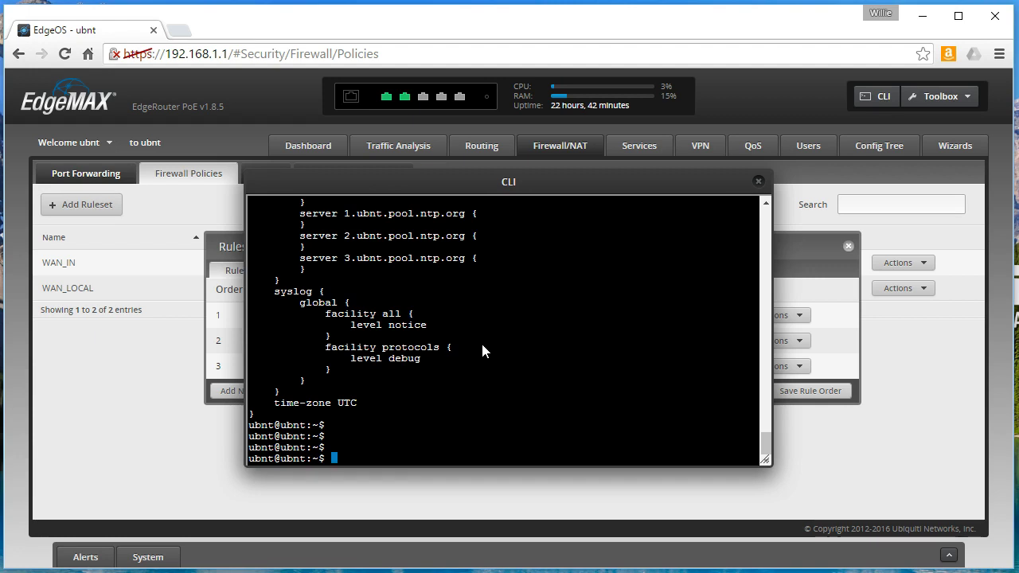
{"action": "scroll", "coordinate": [473, 287], "scroll_direction": "up", "scroll_amount": 10}
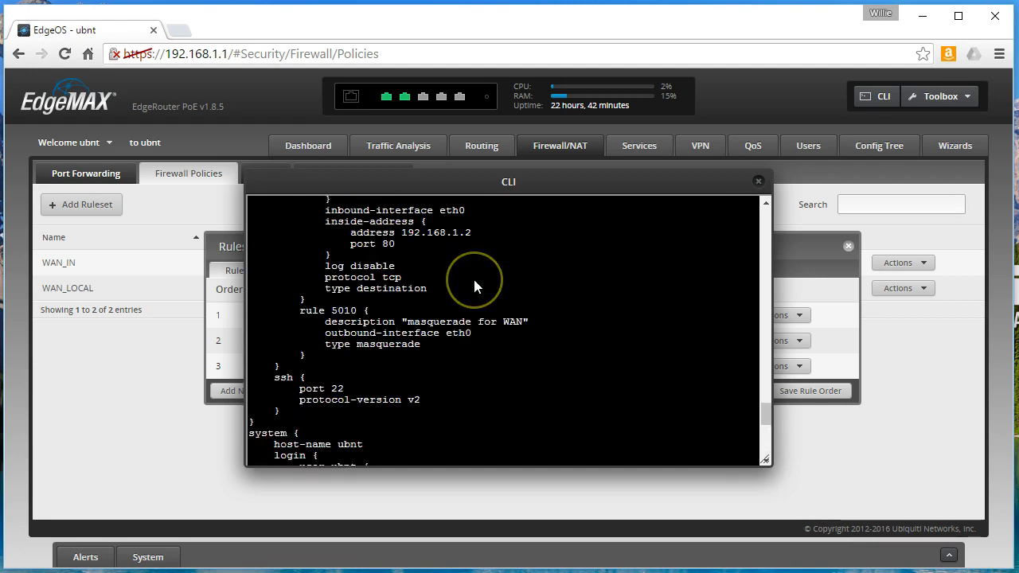
{"action": "scroll", "coordinate": [473, 287], "scroll_direction": "down", "scroll_amount": 10}
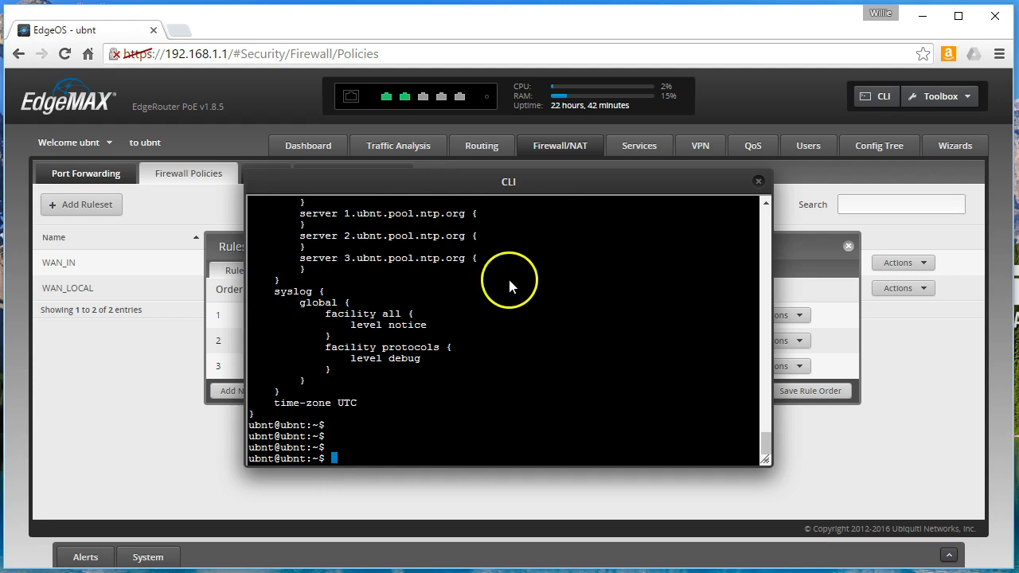
{"action": "mouse_move", "coordinate": [767, 443]}
{"action": "left_mouse_down"}
{"action": "mouse_move", "coordinate": [765, 358]}
{"action": "mouse_move", "coordinate": [763, 452]}
{"action": "left_mouse_up"}
- Close the CLI, review WAN_IN's configuration and interfaces, then view the NAT rules including WebServer
{"action": "left_click", "coordinate": [759, 180]}
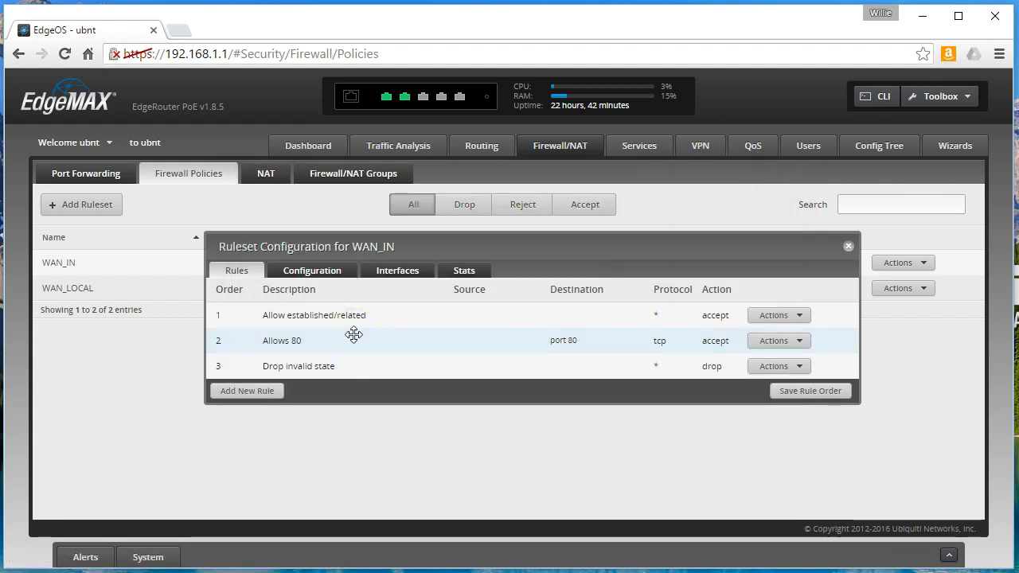
{"action": "left_click", "coordinate": [326, 270]}
{"action": "left_click", "coordinate": [390, 251]}
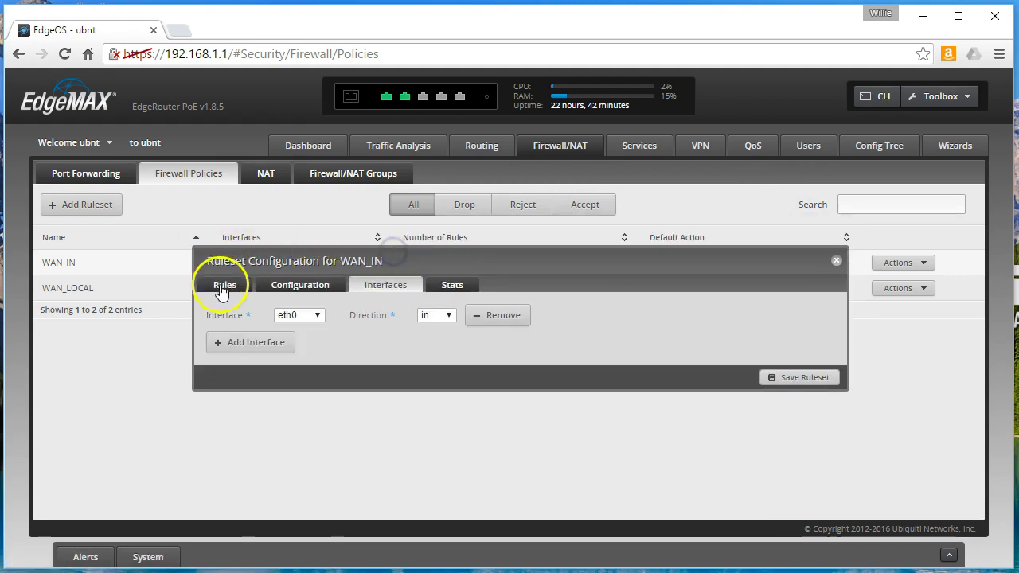
{"action": "left_click", "coordinate": [224, 283]}
{"action": "left_click", "coordinate": [836, 246]}
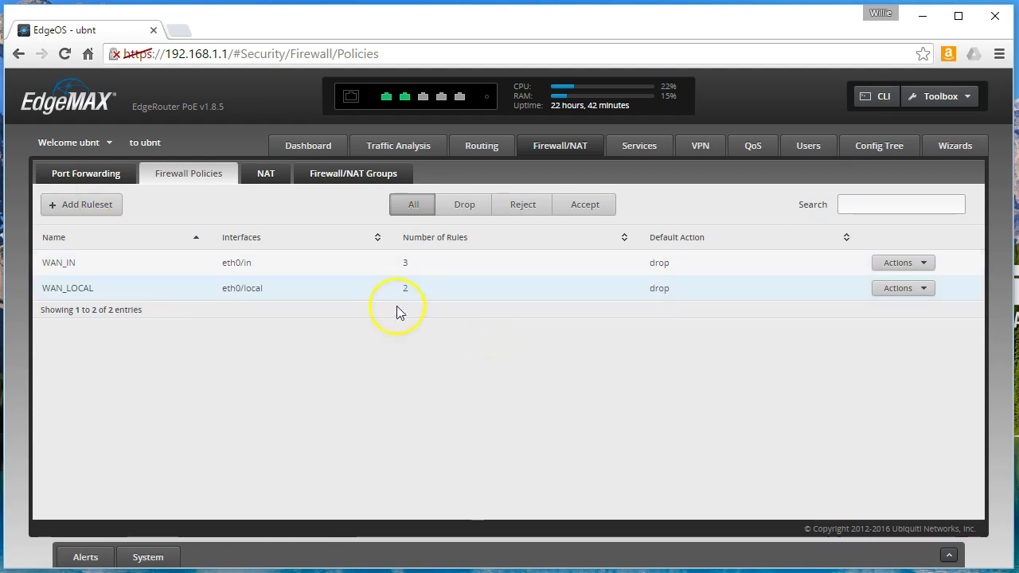
{"action": "left_click", "coordinate": [280, 188]}
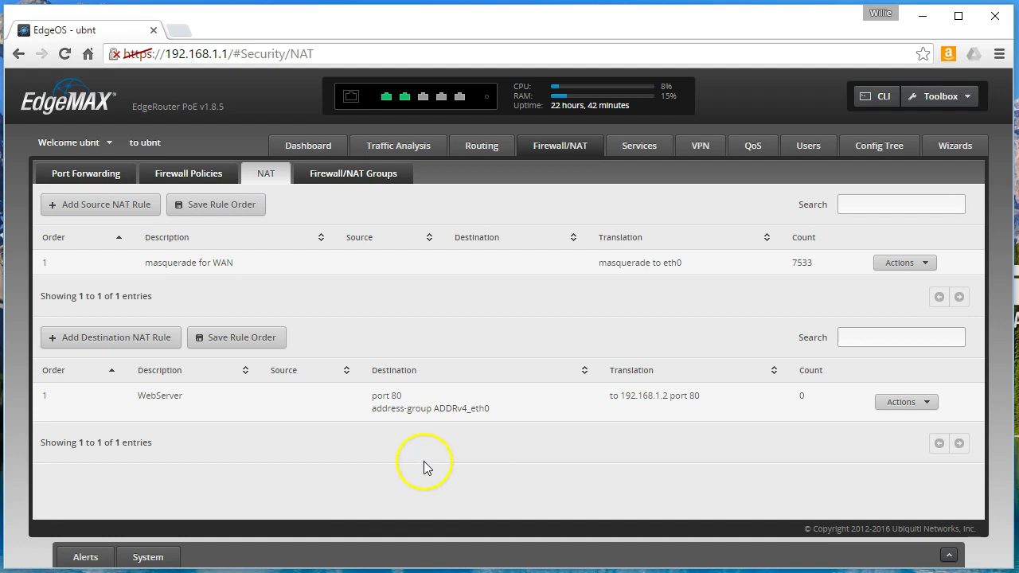
- Switch to the Port Forwarding page, showing no forwarding rules and hairpin NAT off
{"action": "left_click", "coordinate": [101, 175]}
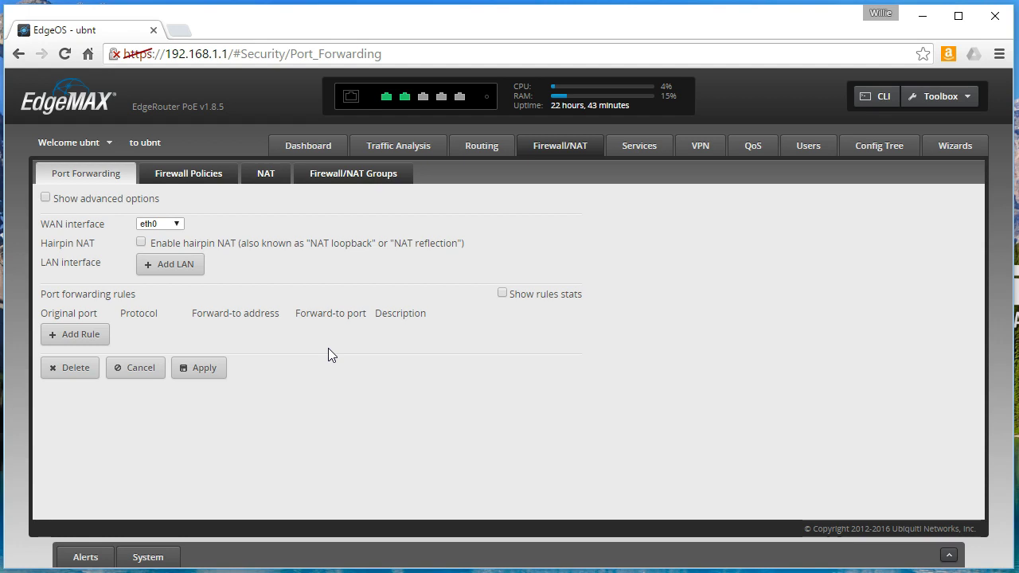
{"action": "left_click", "coordinate": [196, 455]}
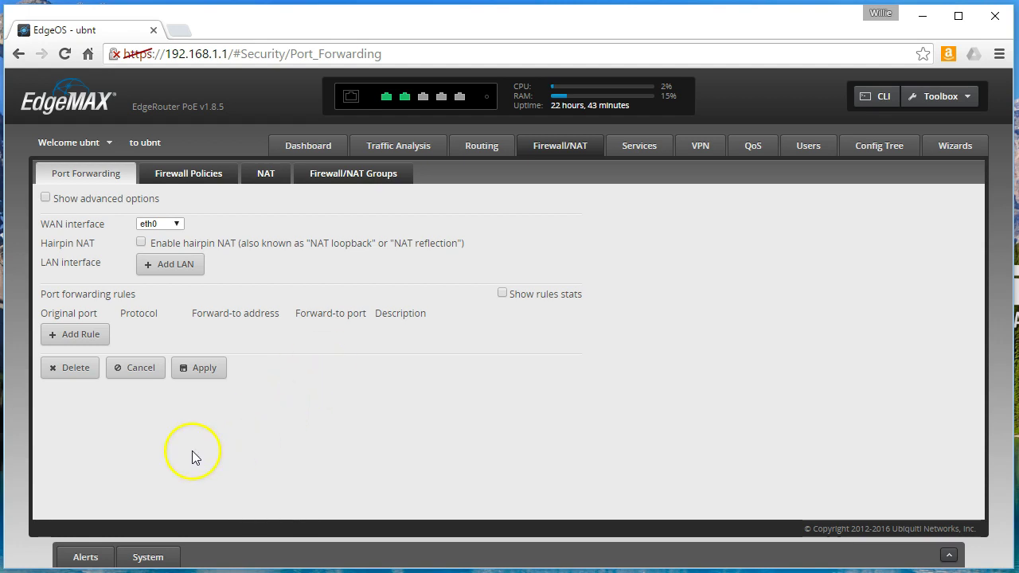